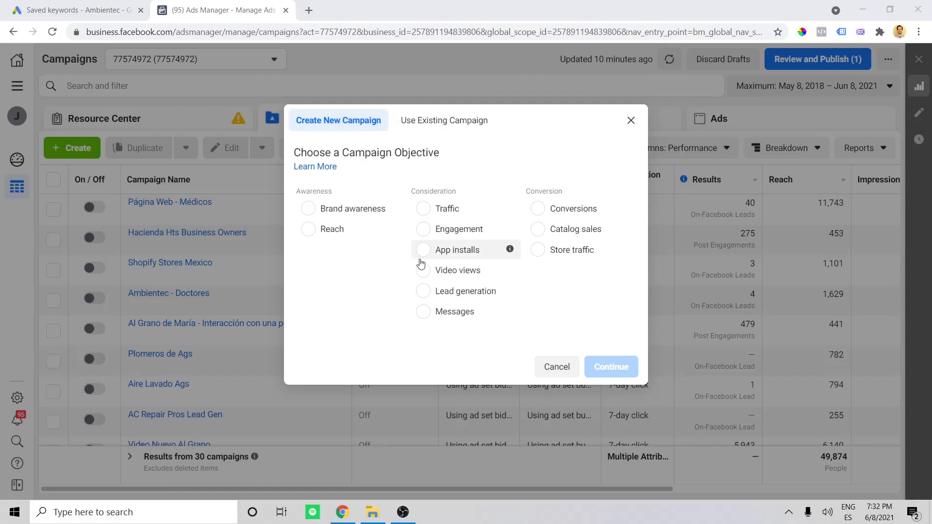
# - Create a new campaign with the Messages objective and name it "Power Washing Leads - June"
pyautogui.click(459, 316)
pyautogui.click(612, 455)
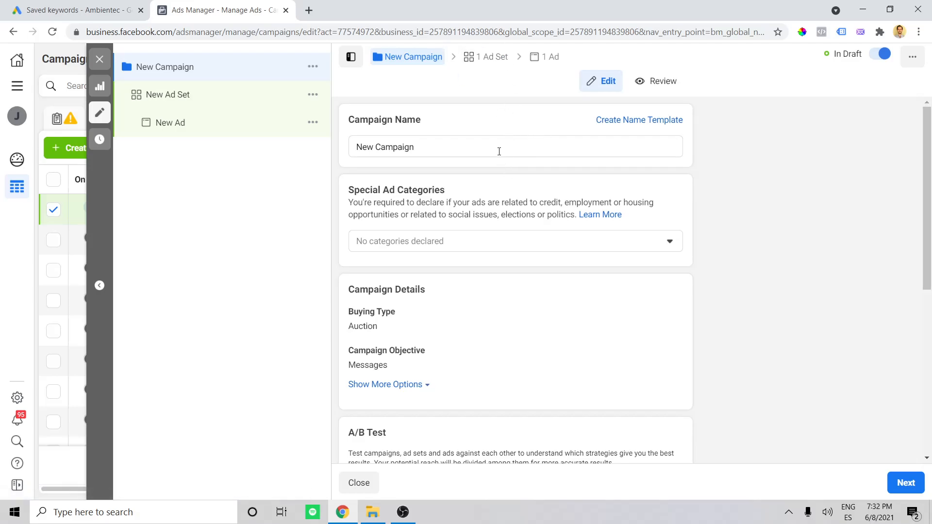
pyautogui.moveTo(481, 154); pyautogui.dragTo(340, 142)
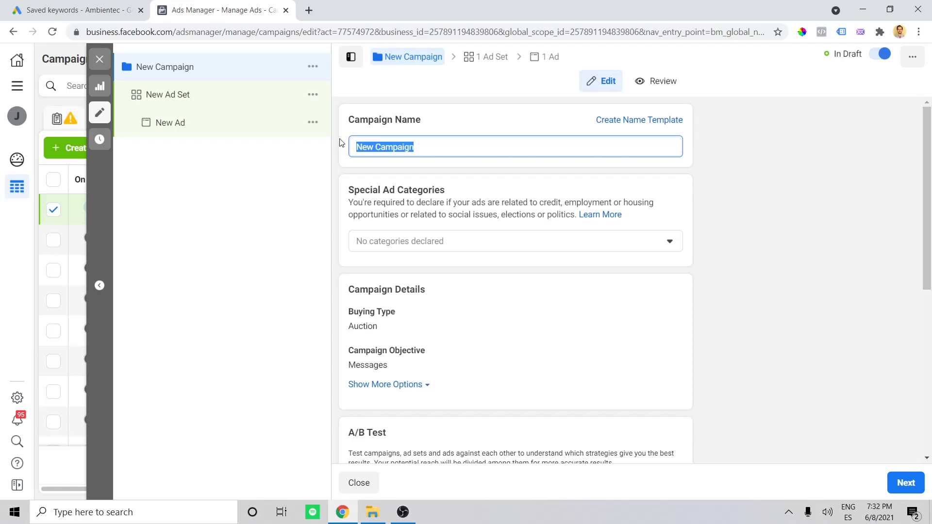
pyautogui.write('Powe')
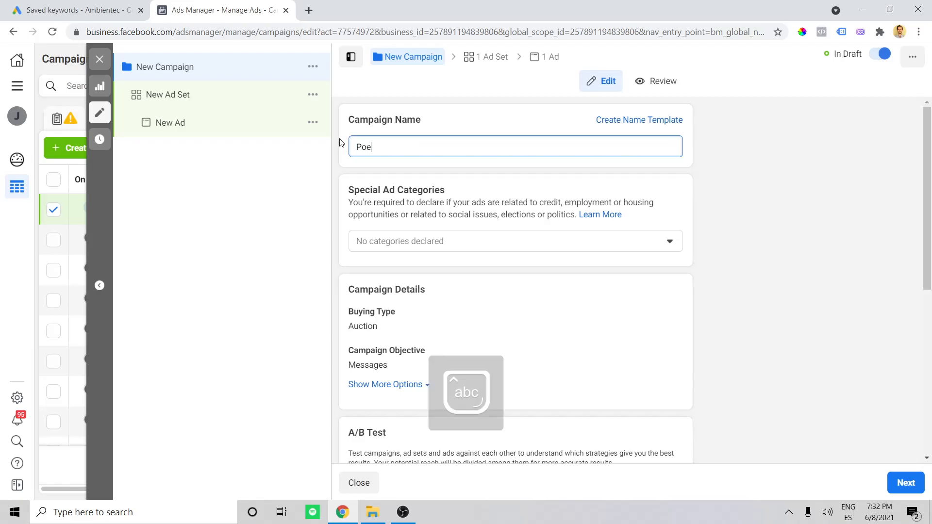
pyautogui.write('r Q')
pyautogui.press('BackSpace')
pyautogui.write('Wa')
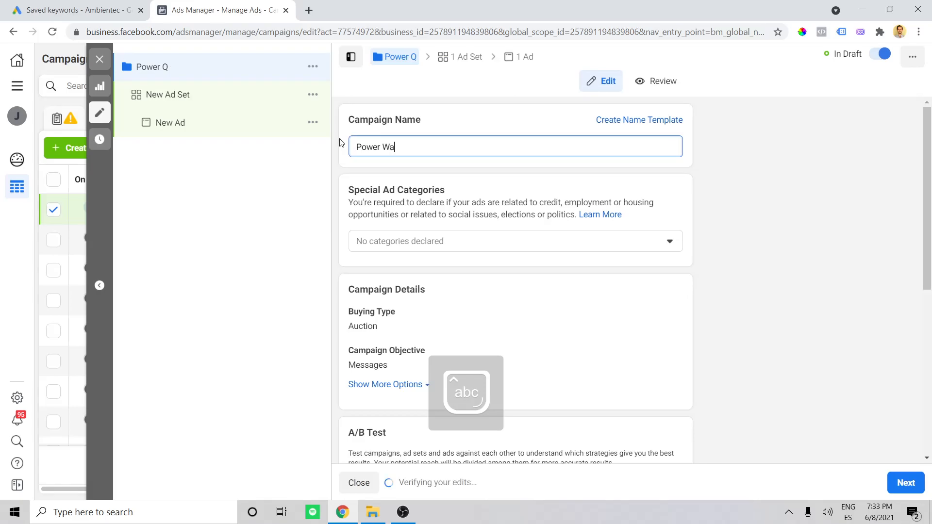
pyautogui.write('shing L')
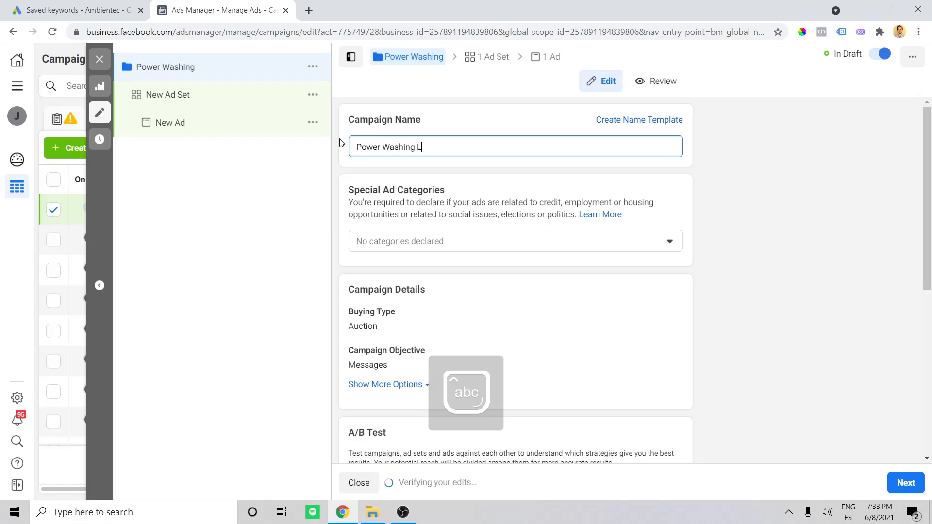
pyautogui.write('eads - June')
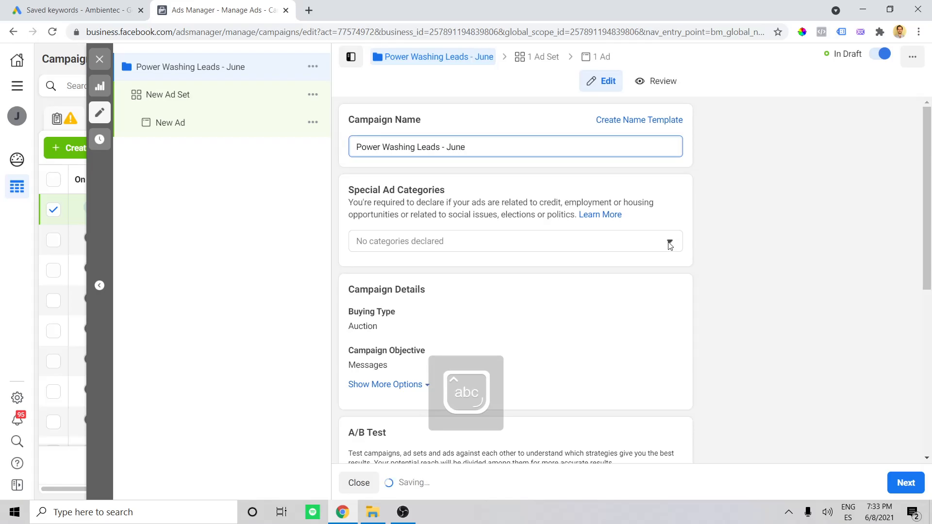
# - Proceed to the ad set settings, leaving A/B testing and Campaign Budget Optimization as they are
pyautogui.scroll(-2, 566, 255)
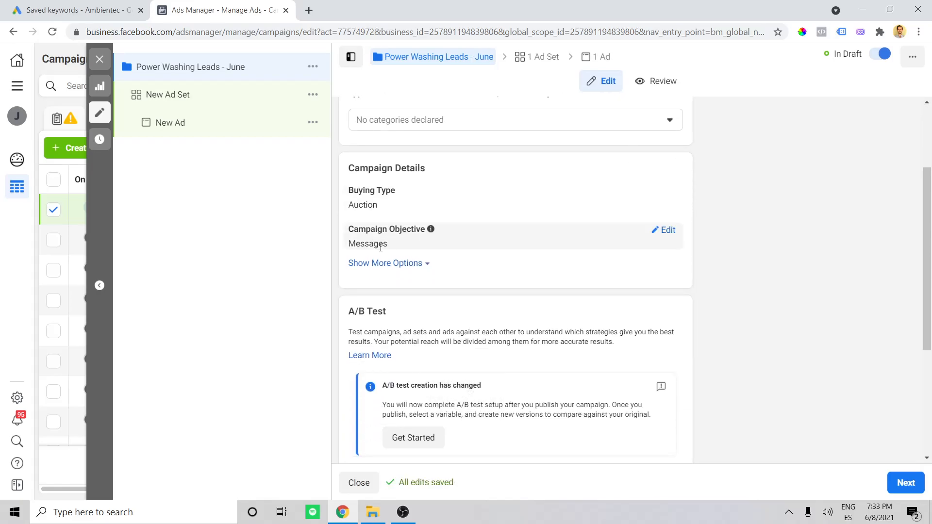
pyautogui.scroll(-4, 375, 242)
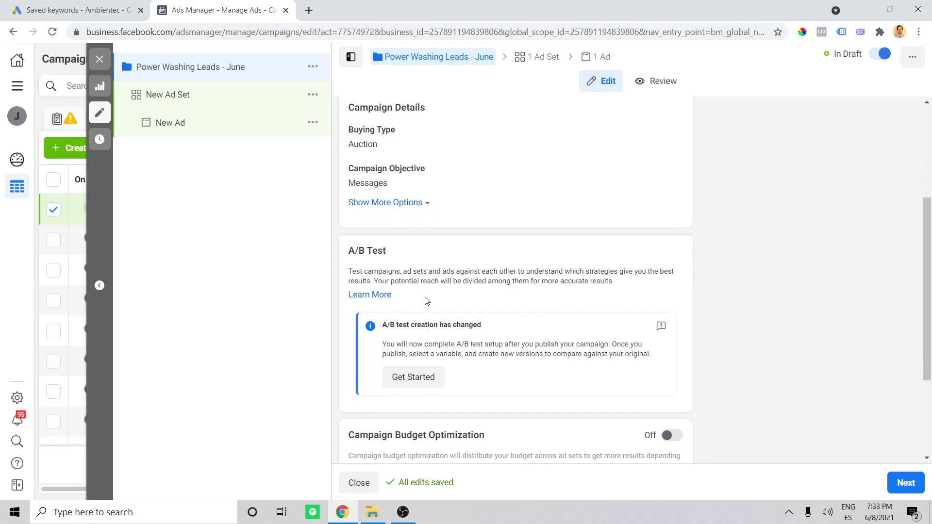
pyautogui.click(909, 486)
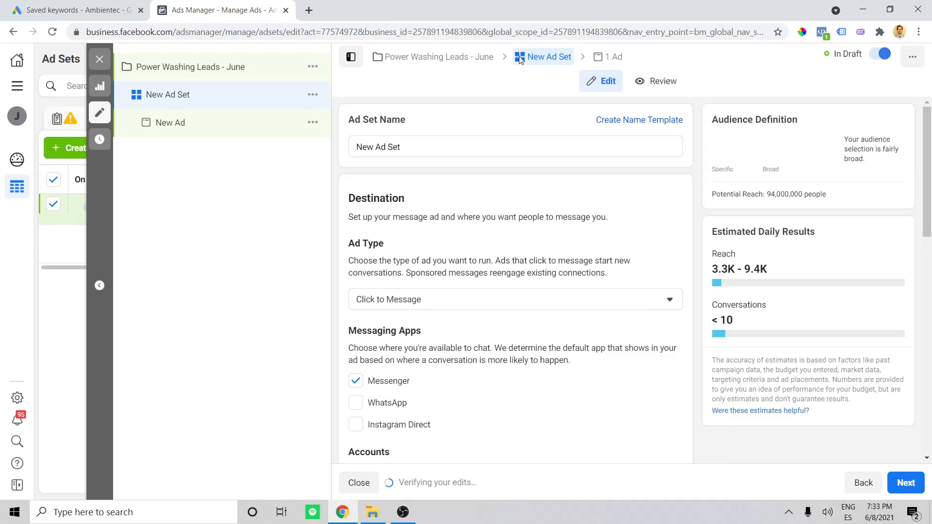
# - Examine the ad set's name, ad type, messaging apps, Facebook Page, daily budget and schedule settings
pyautogui.tripleClick(497, 145)
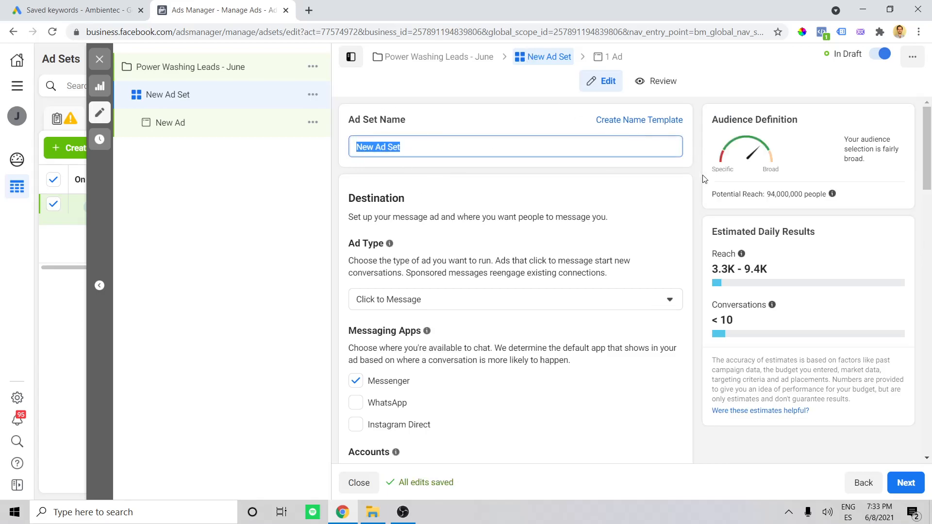
pyautogui.scroll(-3, 704, 177)
pyautogui.scroll(3, 704, 202)
pyautogui.scroll(-1, 684, 209)
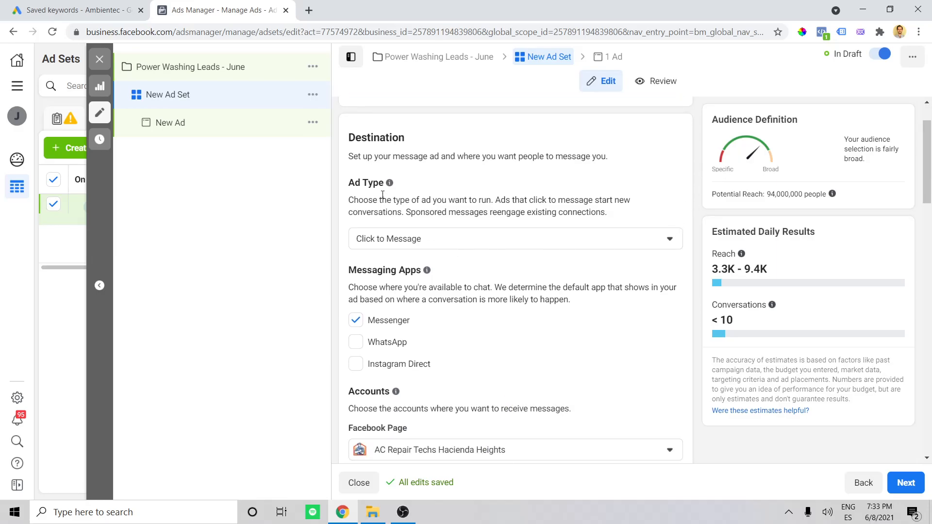
pyautogui.click(460, 246)
pyautogui.click(427, 266)
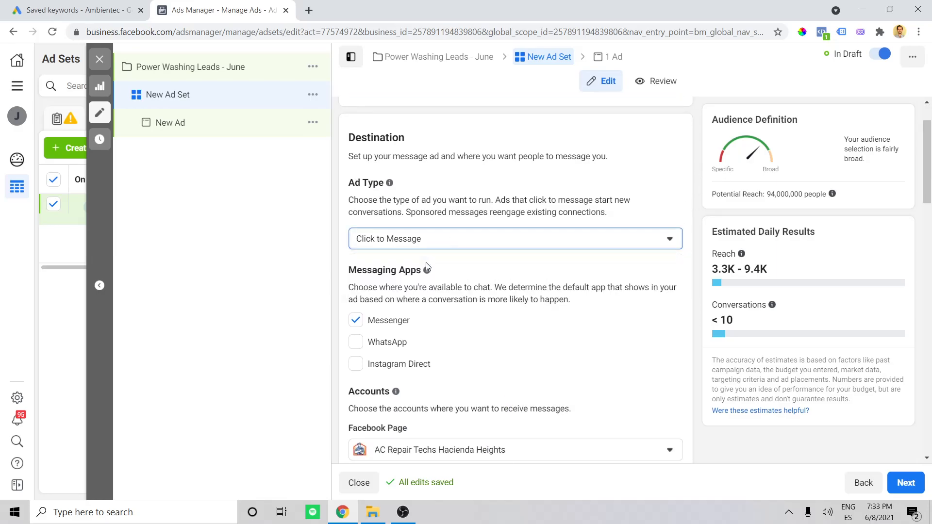
pyautogui.scroll(-2, 598, 246)
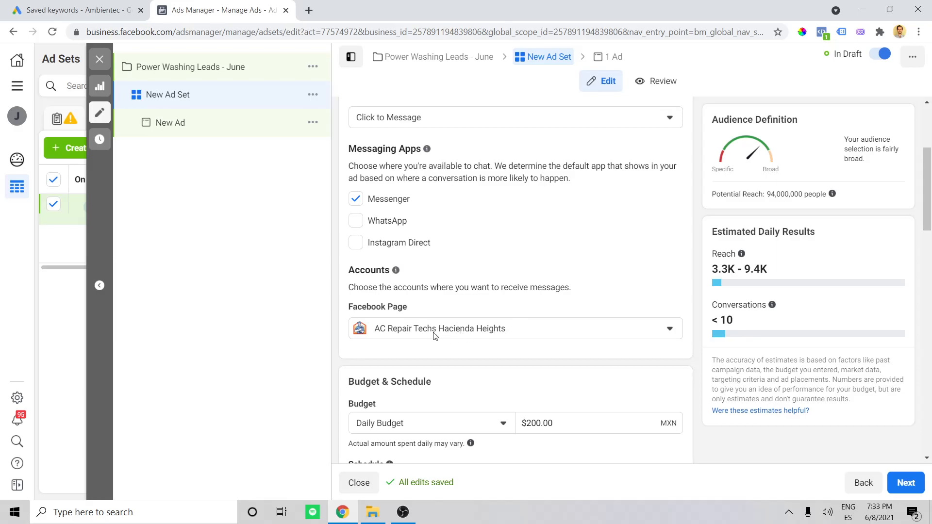
pyautogui.scroll(-1, 568, 286)
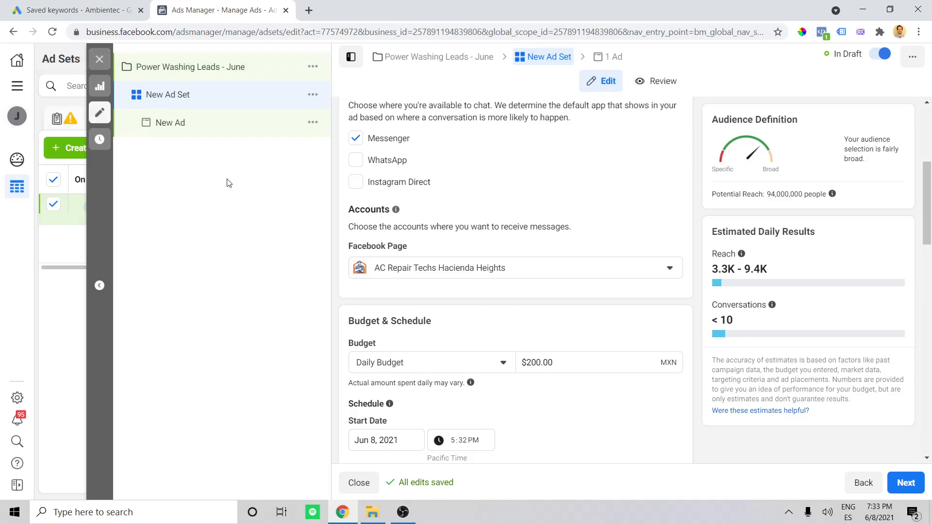
pyautogui.scroll(-3, 434, 302)
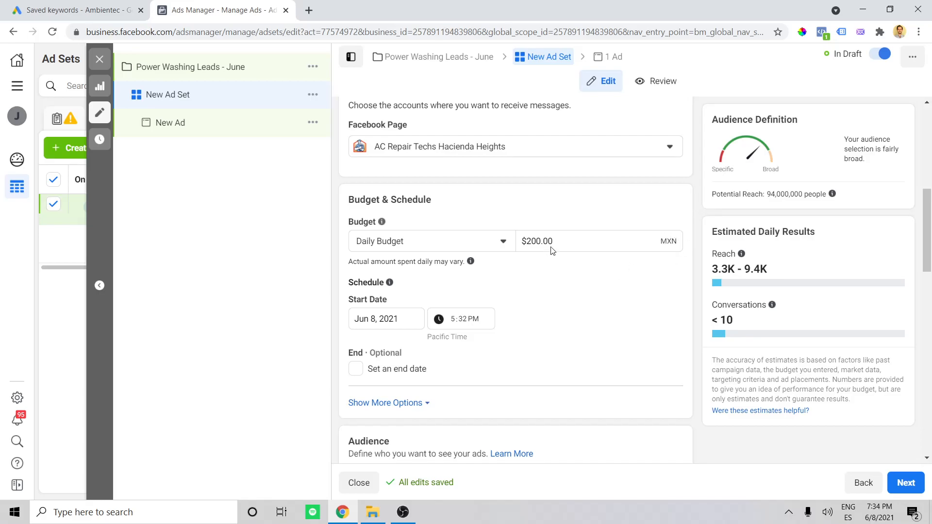
pyautogui.moveTo(553, 241); pyautogui.dragTo(530, 244)
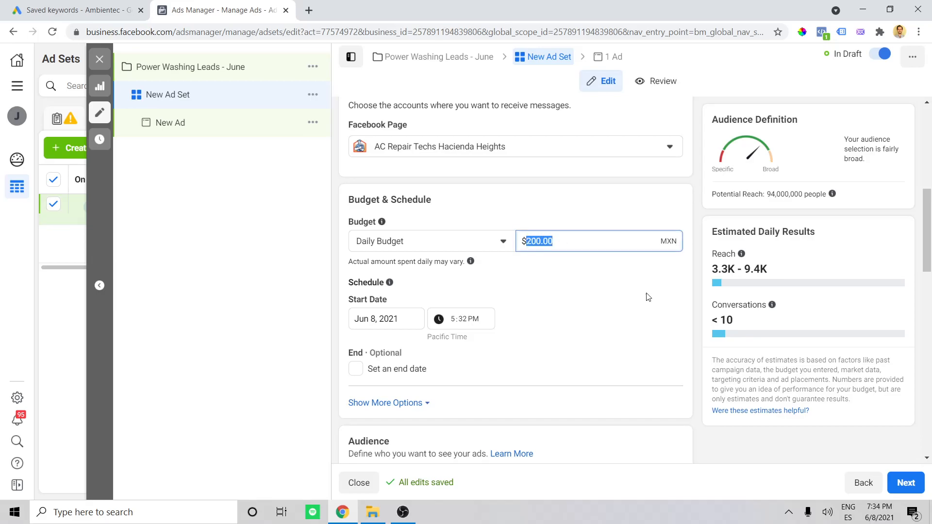
pyautogui.scroll(-1, 690, 212)
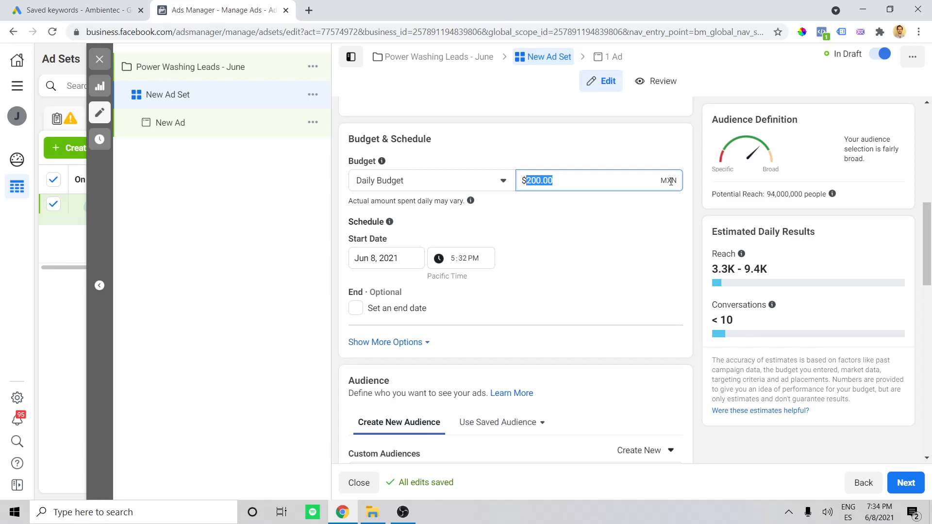
pyautogui.moveTo(578, 180); pyautogui.dragTo(529, 184)
pyautogui.click(696, 197)
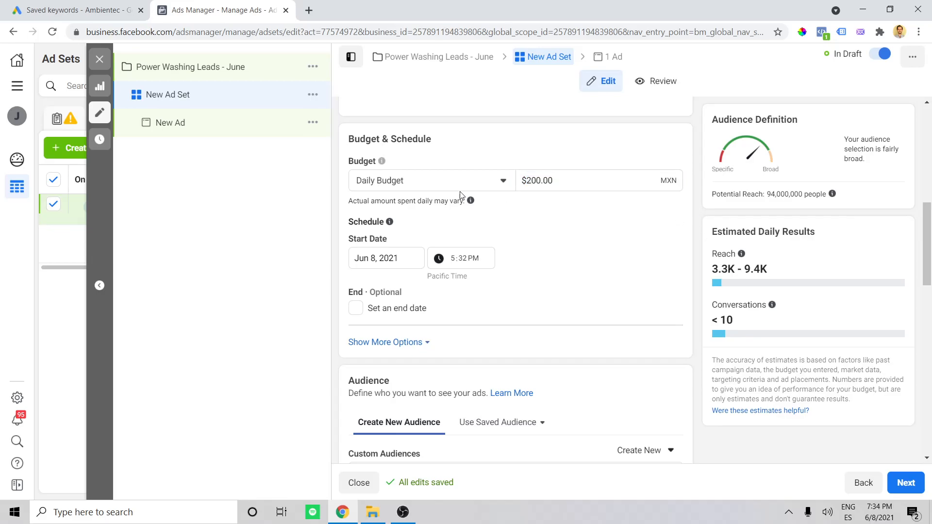
# - Open the audience's locations for editing and remove Mexico from the targeted locations
pyautogui.scroll(-3, 684, 175)
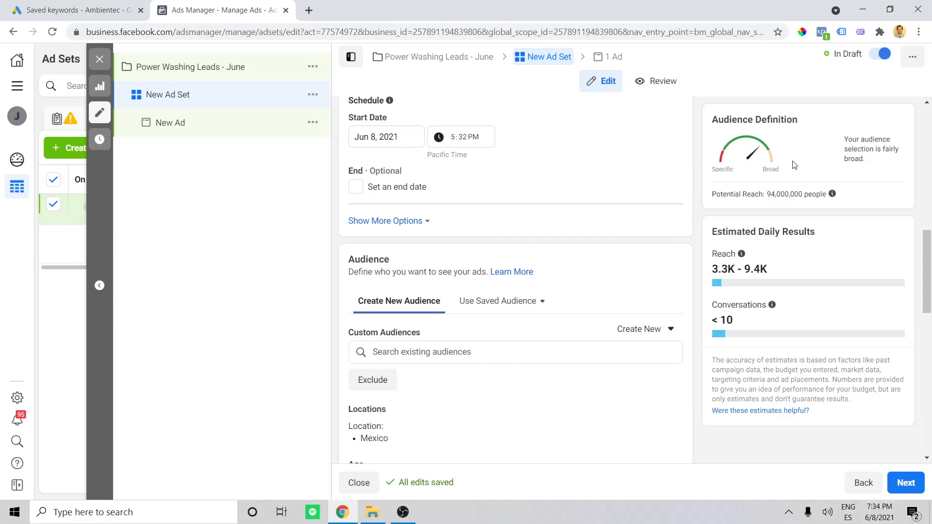
pyautogui.scroll(-3, 699, 207)
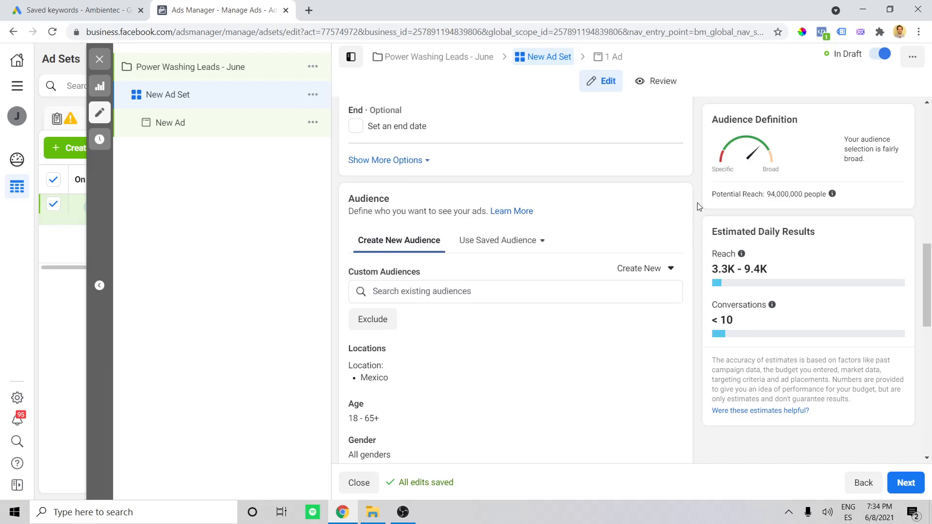
pyautogui.scroll(-1, 678, 208)
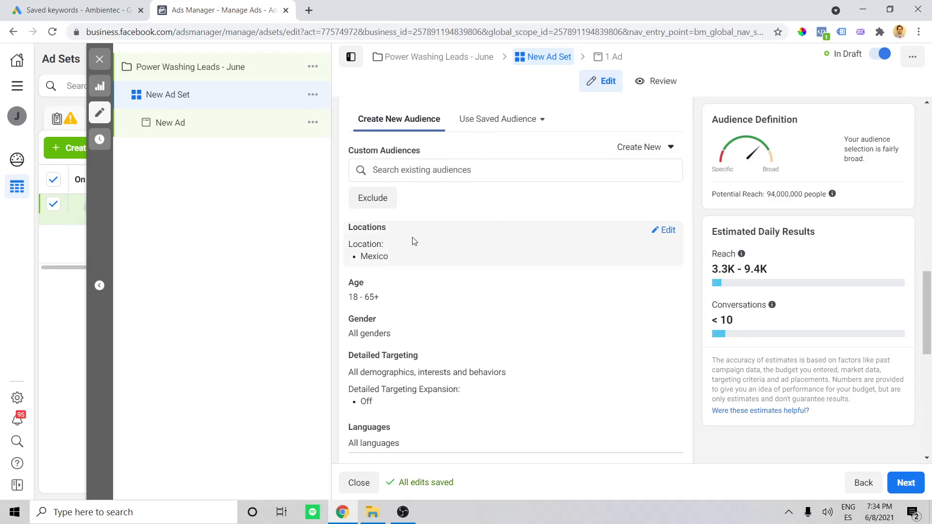
pyautogui.click(668, 230)
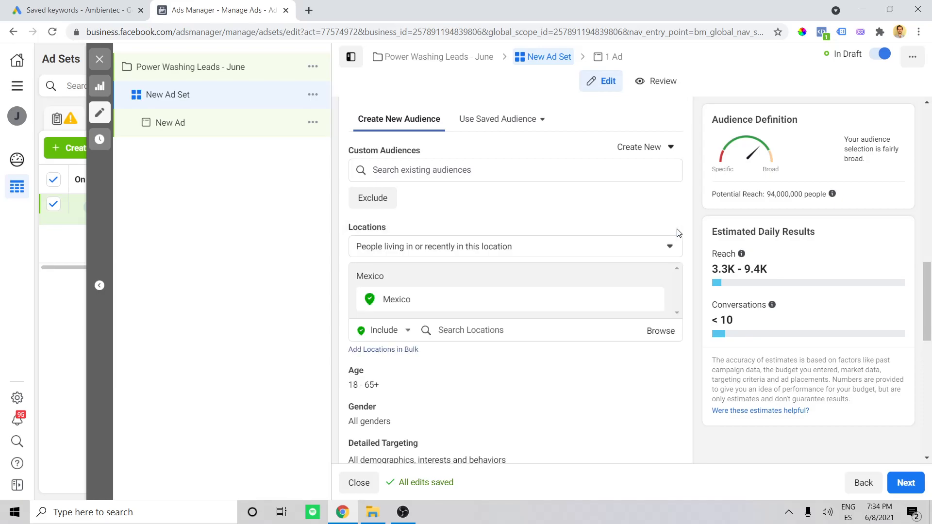
pyautogui.scroll(-1, 678, 233)
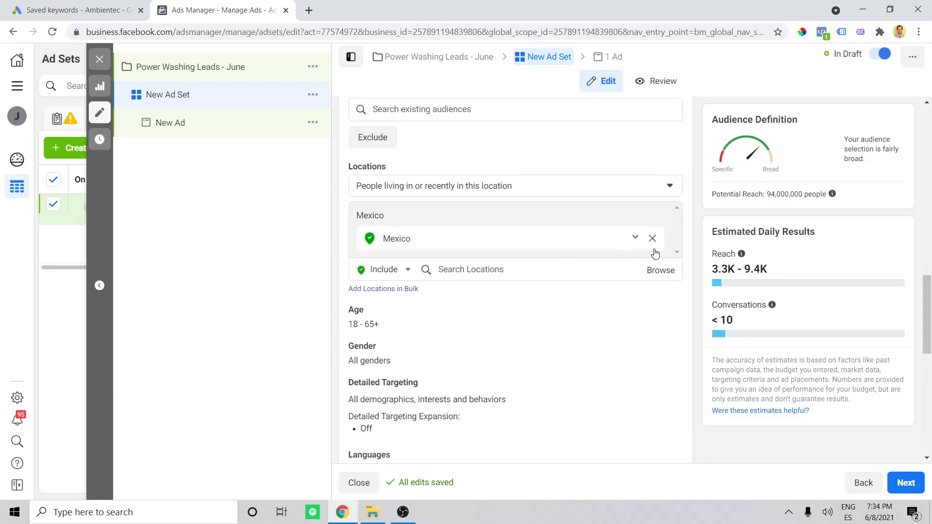
pyautogui.click(652, 238)
# - Drop a targeting pin on Hacienda Heights, east of Los Angeles, on the audience location map
pyautogui.scroll(-1, 674, 219)
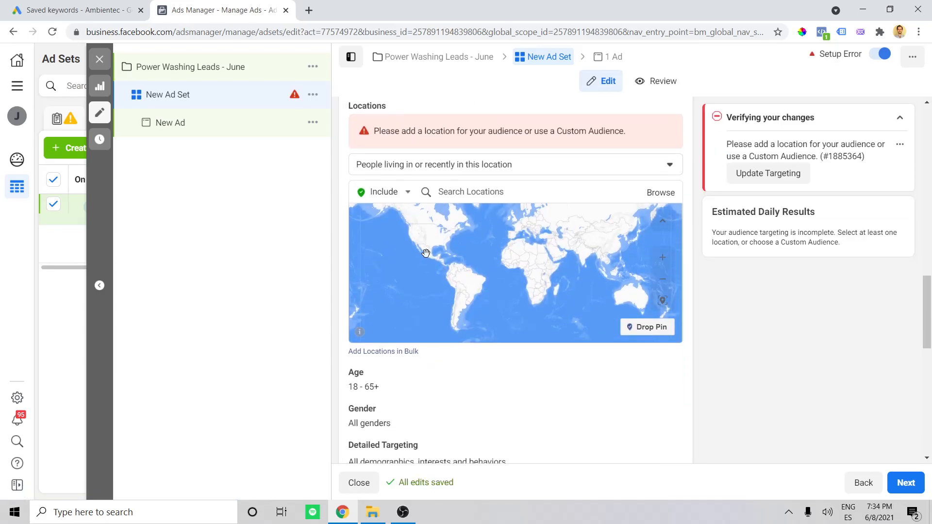
pyautogui.scroll(5, 426, 253)
pyautogui.scroll(-1, 430, 257)
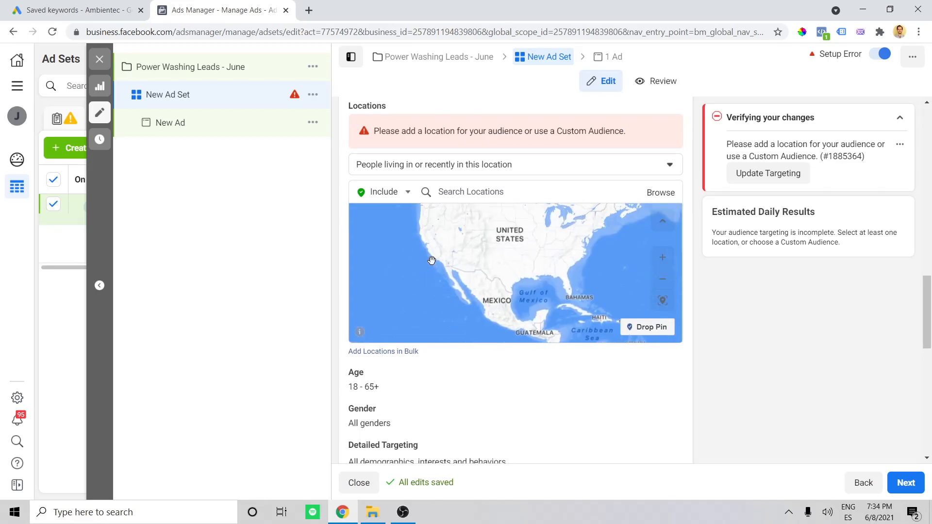
pyautogui.scroll(6, 431, 261)
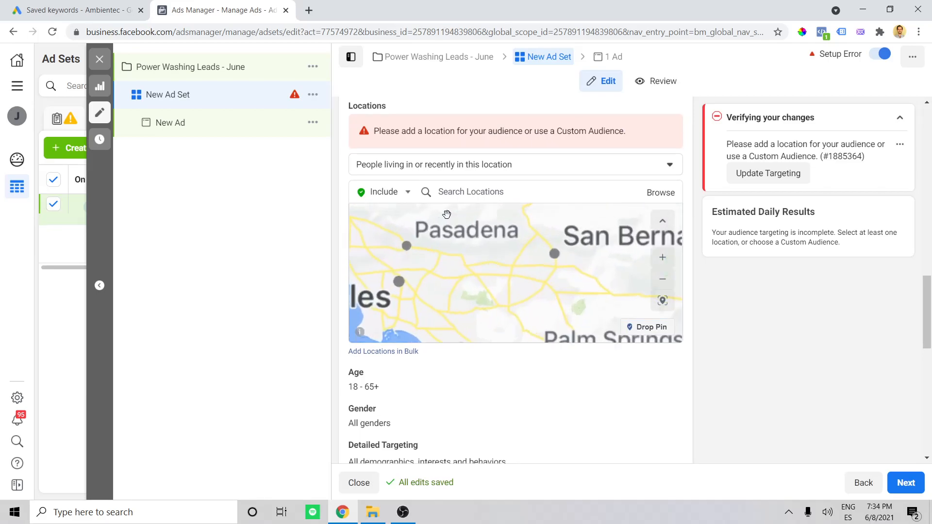
pyautogui.moveTo(449, 290); pyautogui.dragTo(462, 249)
pyautogui.scroll(4, 439, 246)
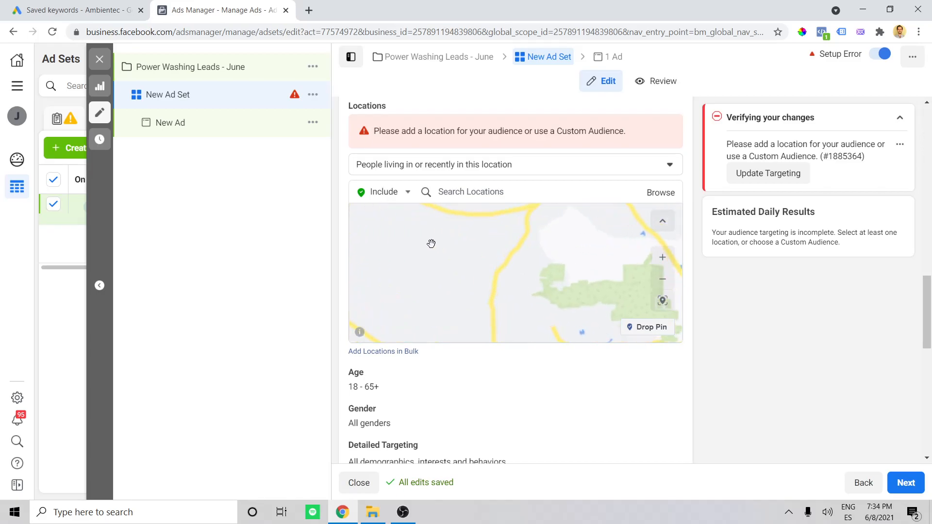
pyautogui.scroll(-1, 439, 246)
pyautogui.scroll(3, 562, 269)
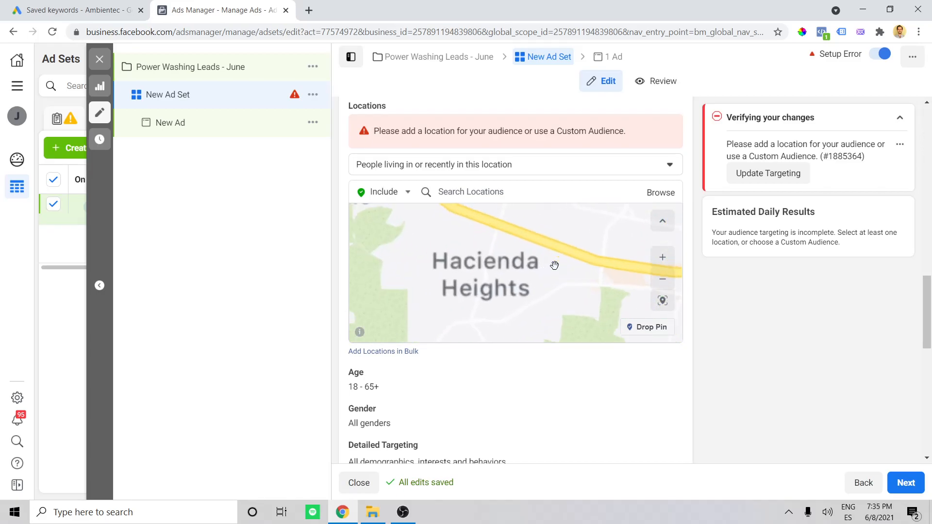
pyautogui.click(649, 328)
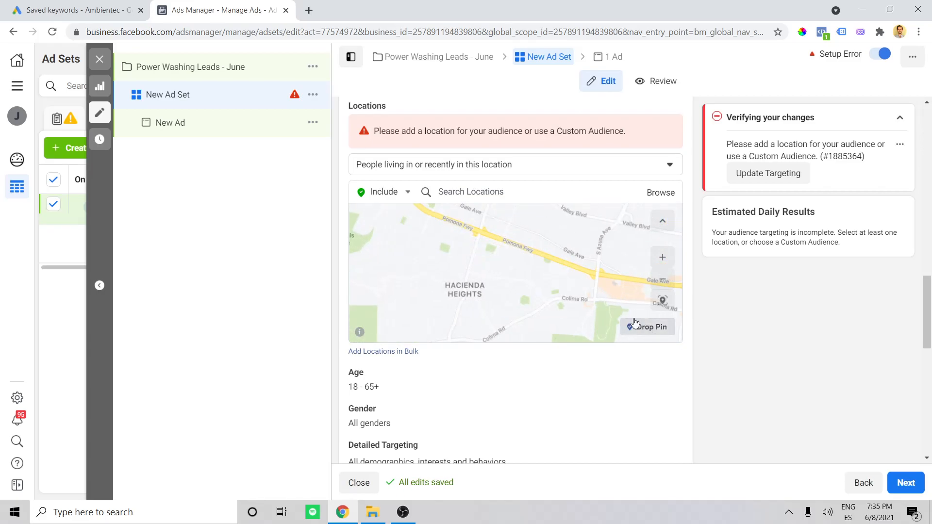
pyautogui.click(469, 264)
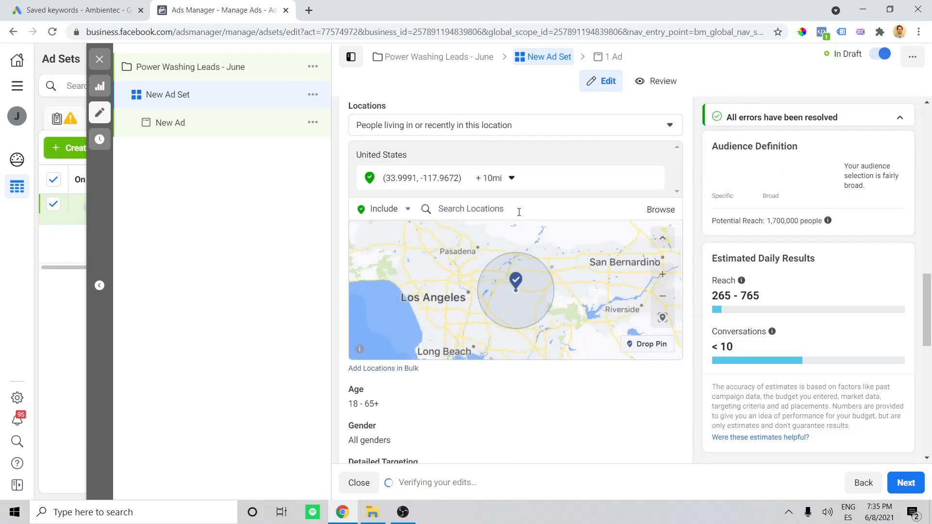
# - Set the radius around the dropped Hacienda Heights pin to 3 mi
pyautogui.click(511, 178)
pyautogui.moveTo(544, 219); pyautogui.dragTo(536, 220)
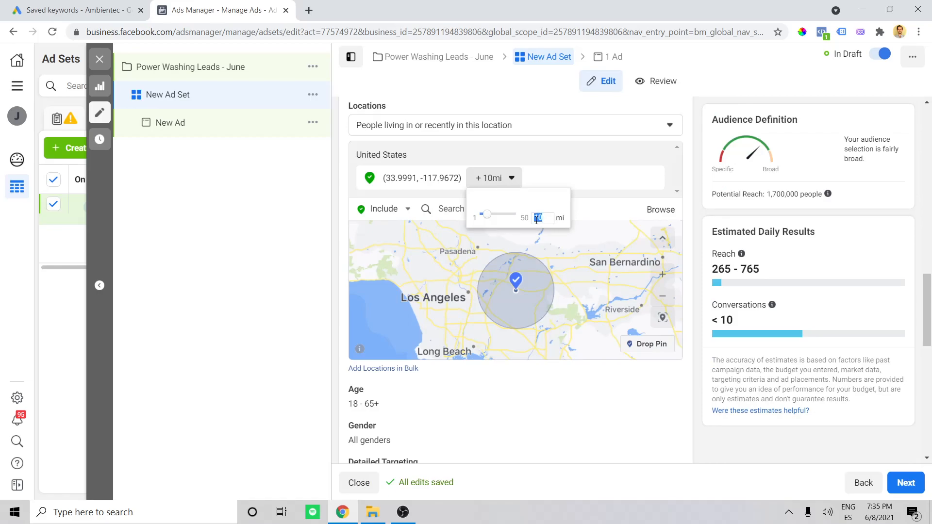
pyautogui.write('5')
pyautogui.press('Return')
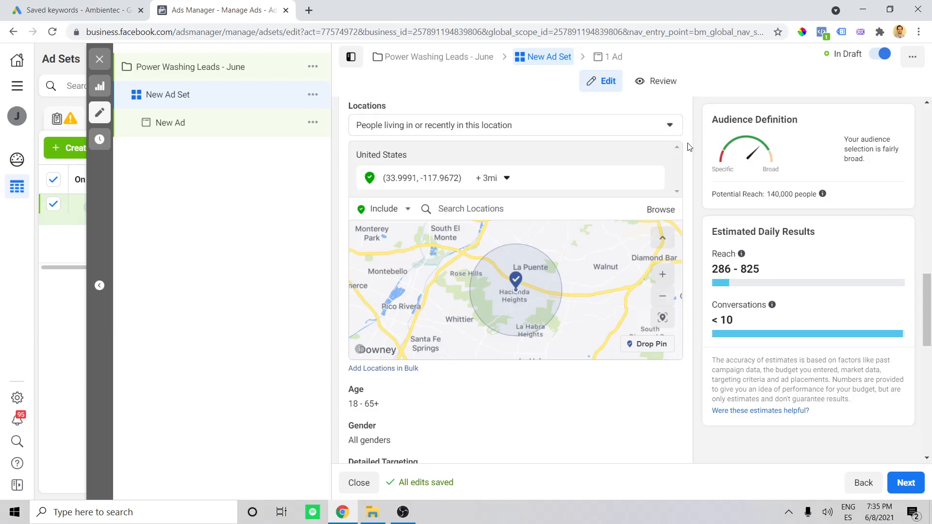
# - Restrict the location targeting to "People living in this location"
pyautogui.scroll(1, 480, 162)
pyautogui.click(491, 186)
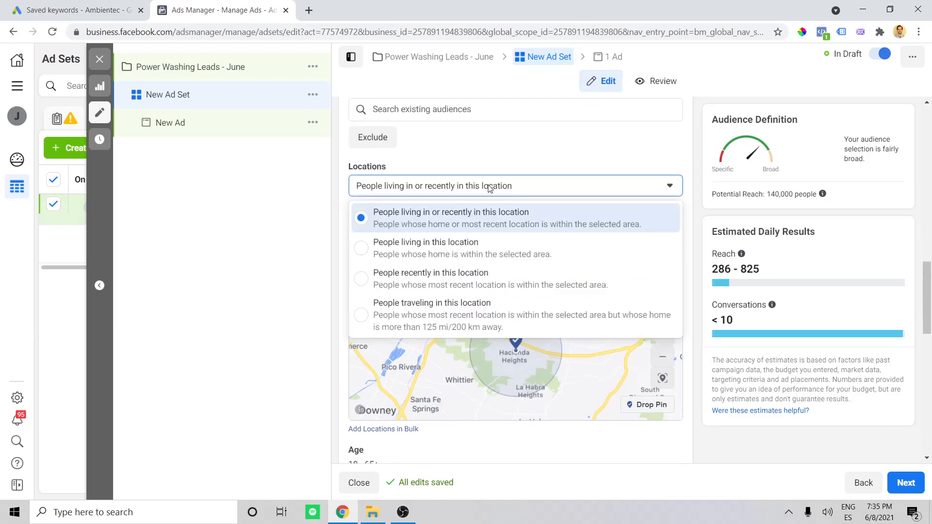
pyautogui.click(444, 252)
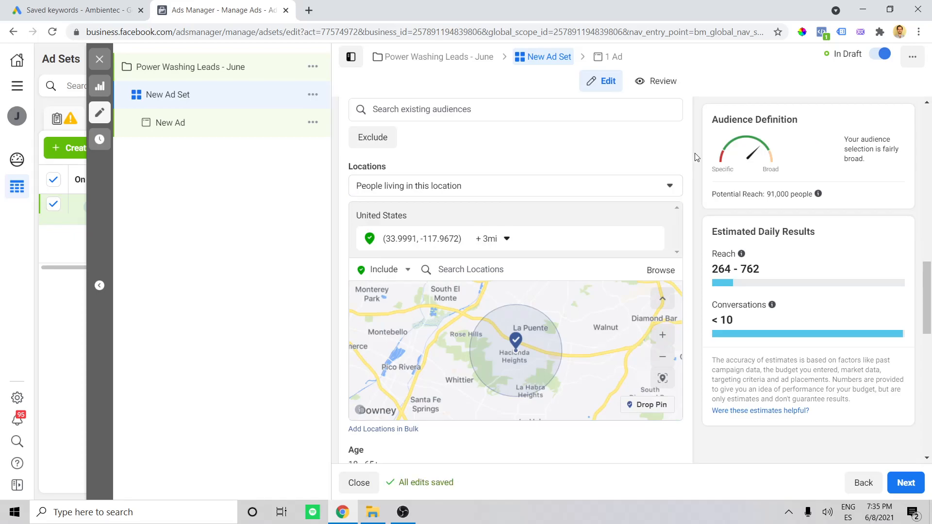
pyautogui.scroll(-4, 692, 162)
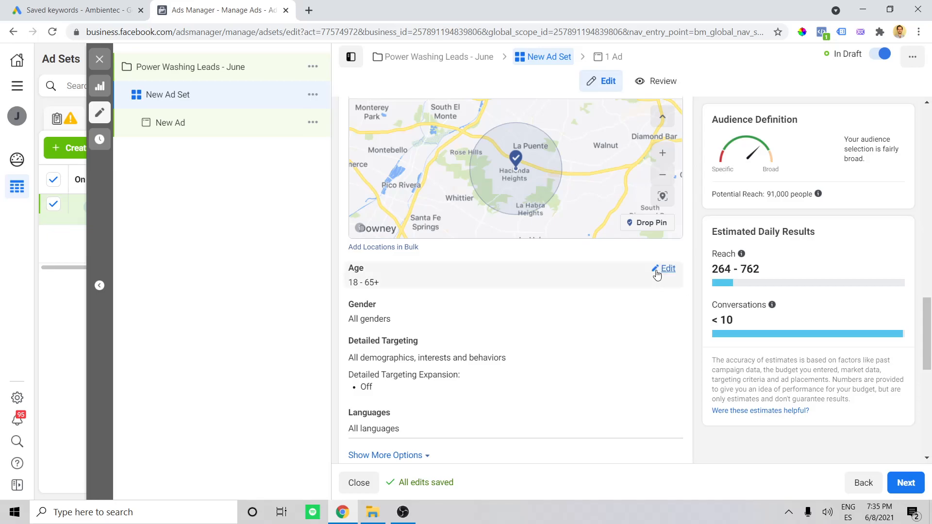
# - Set the audience's minimum age to 29
pyautogui.click(663, 269)
pyautogui.click(378, 296)
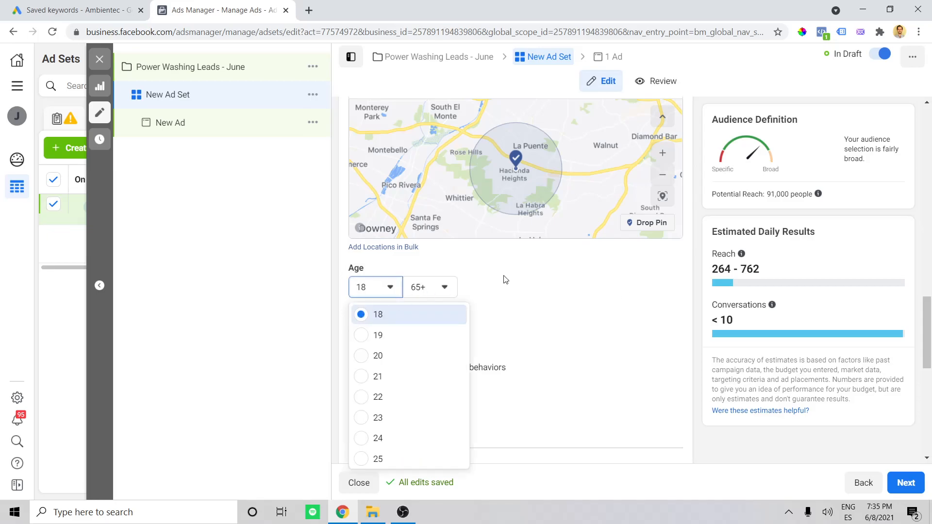
pyautogui.scroll(-1, 424, 383)
pyautogui.scroll(-1, 421, 395)
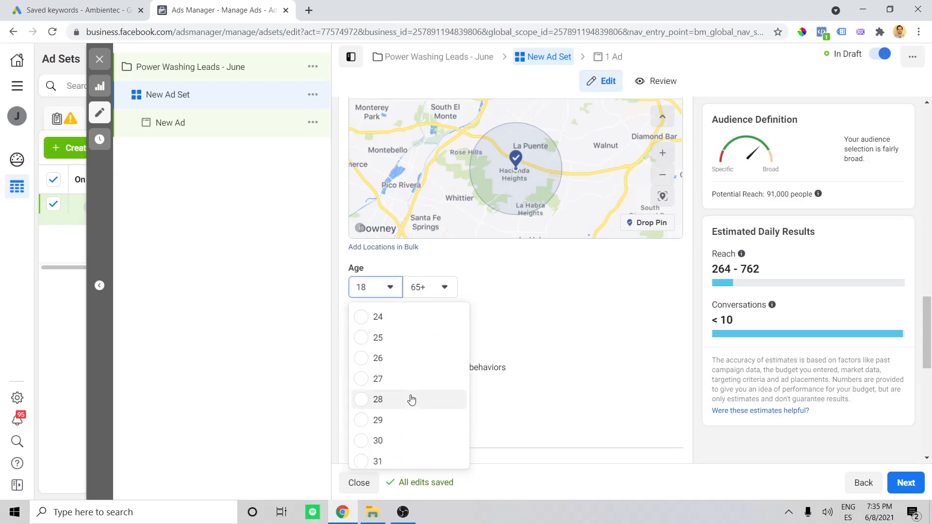
pyautogui.click(378, 420)
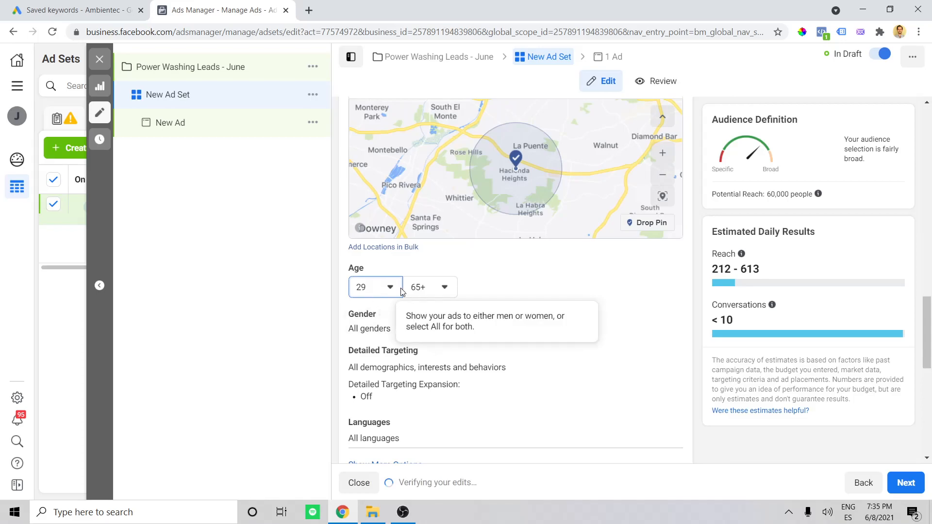
# - Open the audience's Detailed Targeting for editing and search its demographics, interests and behaviors for "home"
pyautogui.scroll(-1, 603, 307)
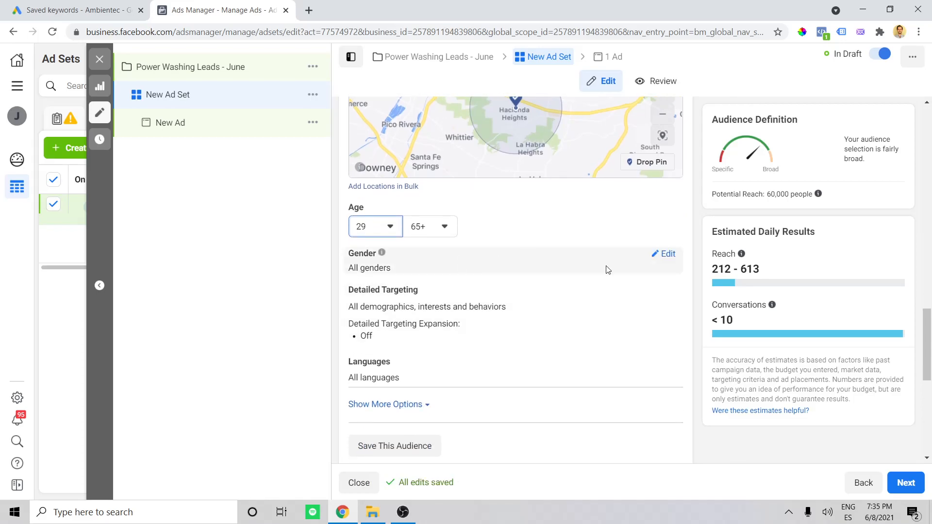
pyautogui.scroll(-1, 661, 272)
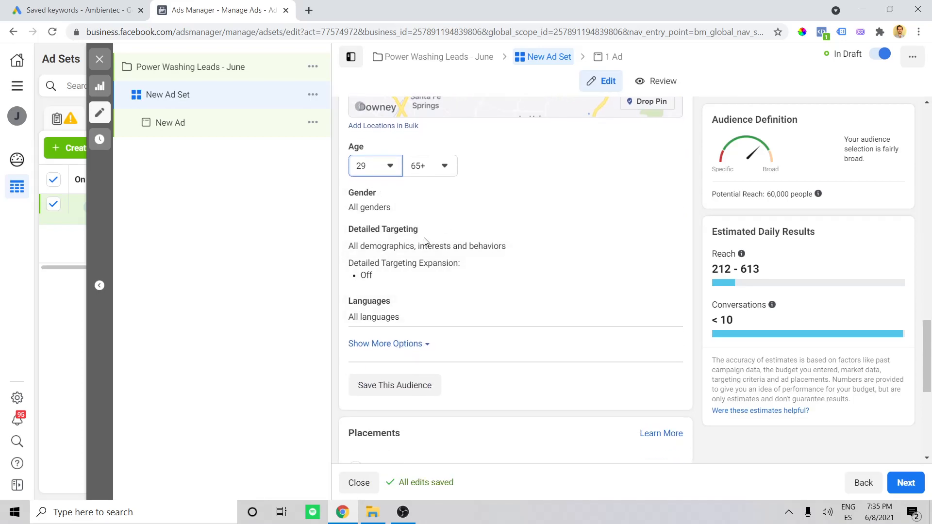
pyautogui.click(663, 233)
pyautogui.scroll(-1, 679, 240)
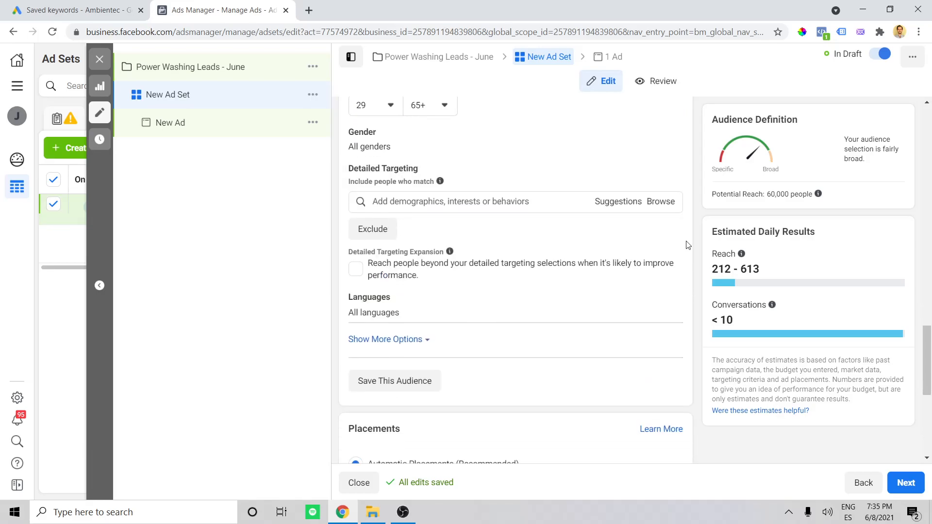
pyautogui.click(479, 201)
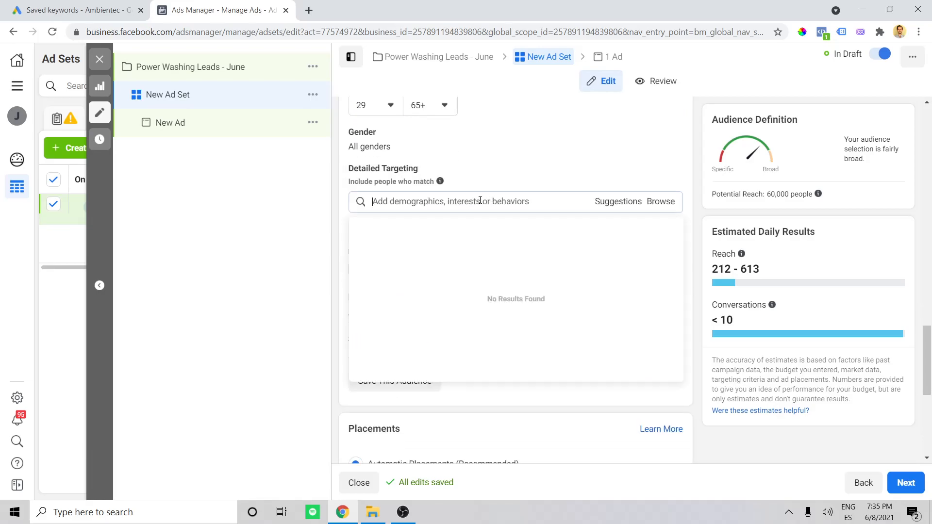
pyautogui.click(694, 196)
pyautogui.click(555, 203)
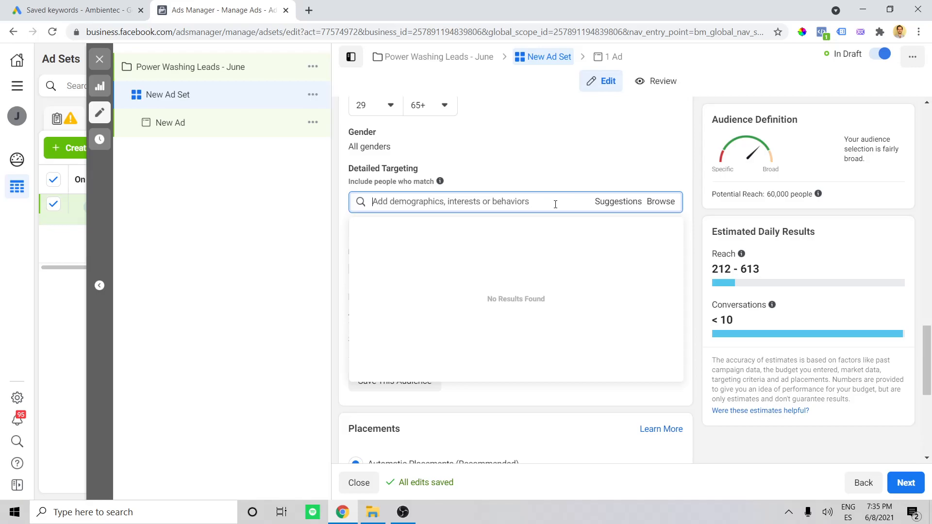
pyautogui.write('home')
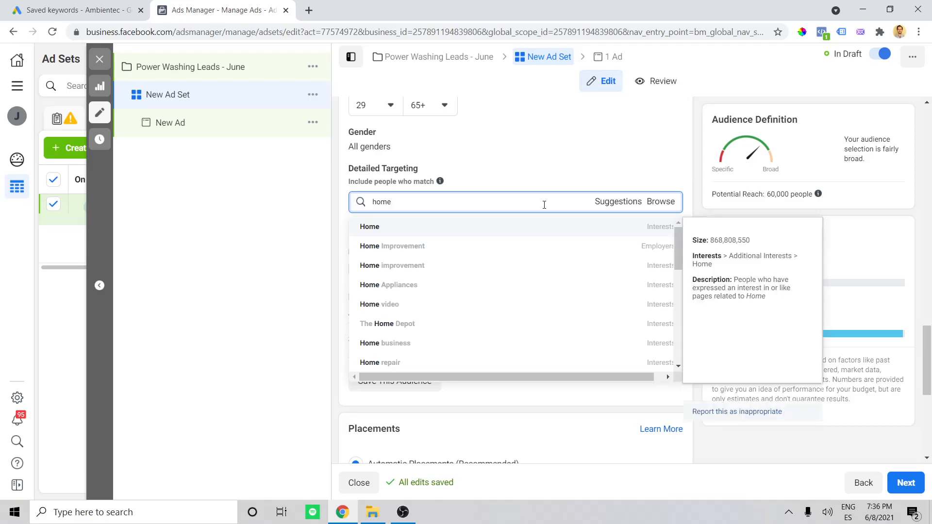
# - Search the detailed targeting options for "diy", then clear the search
pyautogui.doubleClick(452, 203)
pyautogui.write('diy')
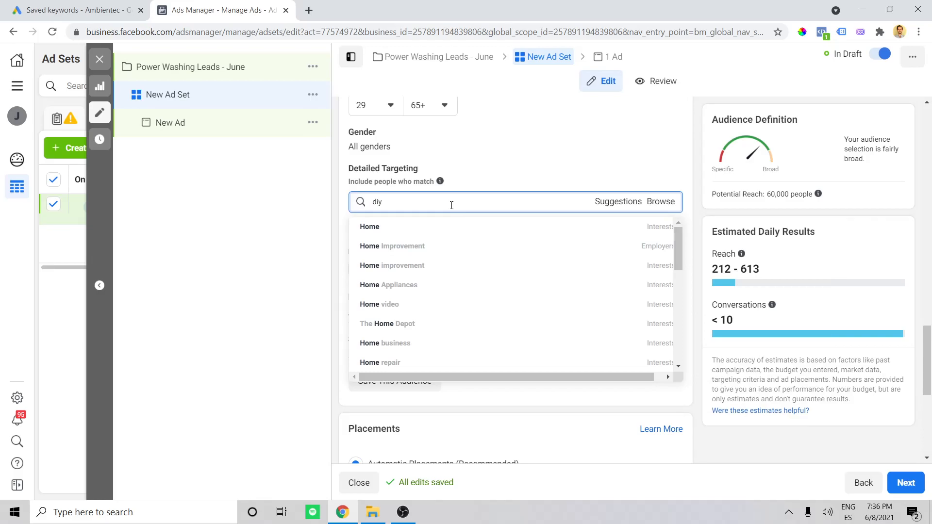
pyautogui.doubleClick(456, 203)
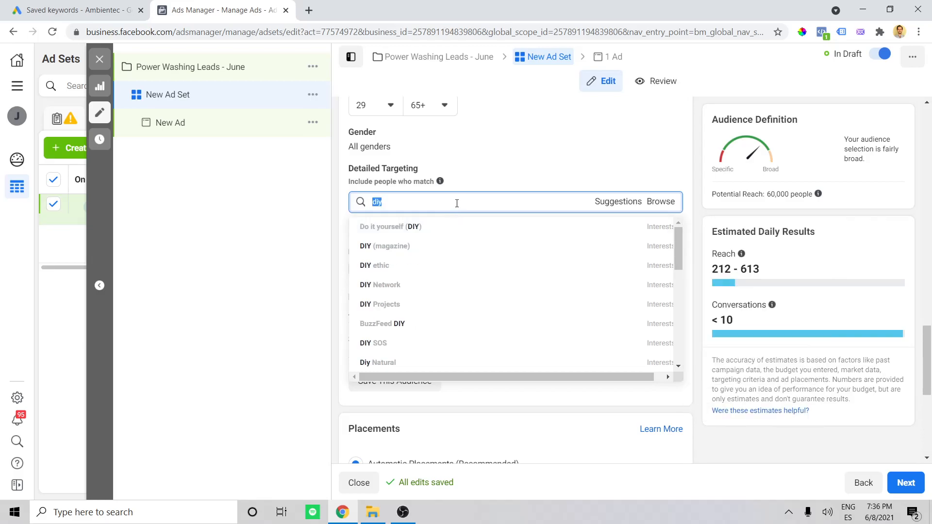
pyautogui.press('BackSpace')
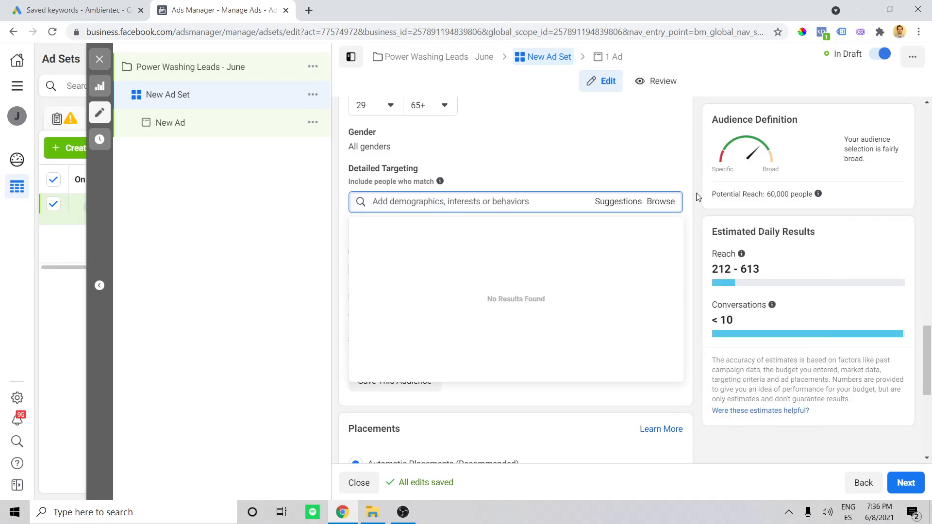
# - Search the detailed targeting options for "homeowne", then clear the search without adding an interest
pyautogui.click(696, 195)
pyautogui.click(557, 204)
pyautogui.write('homeowne')
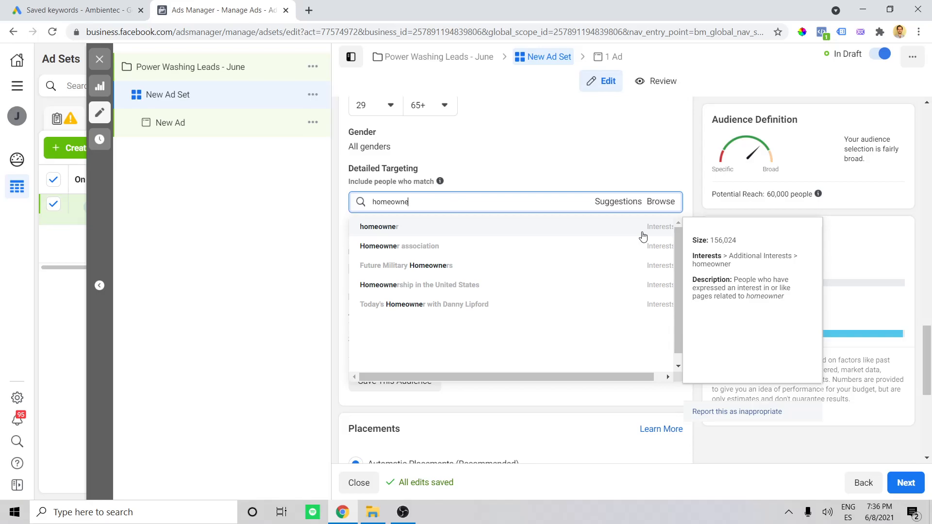
pyautogui.click(567, 200)
pyautogui.click(567, 200)
pyautogui.hotkey('ctrl', 'a')
pyautogui.press('BackSpace')
pyautogui.click(695, 167)
pyautogui.scroll(1, 696, 171)
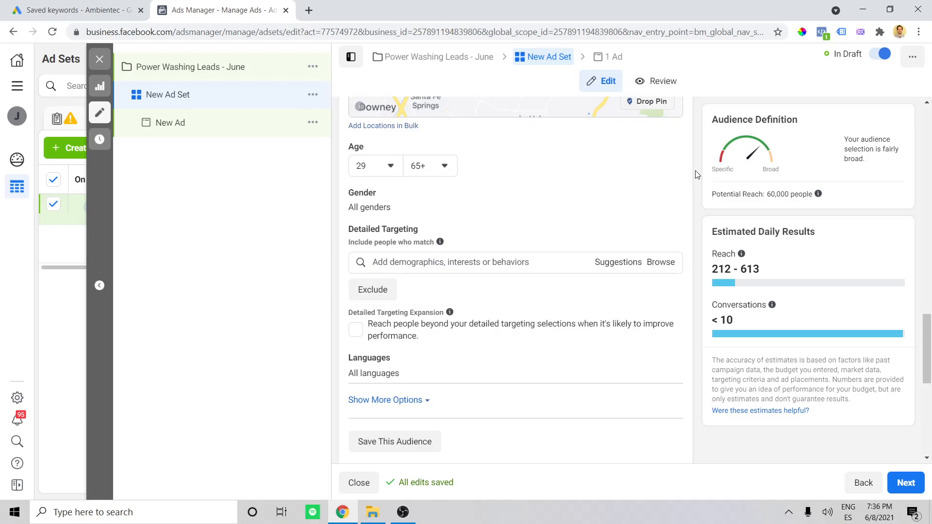
pyautogui.scroll(-1, 697, 177)
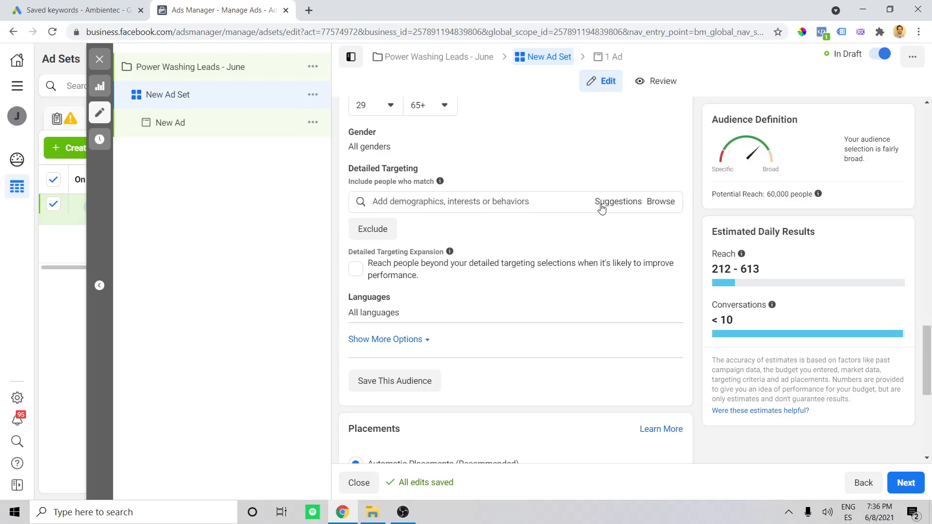
# - Browse the Demographics targeting options, examining the Education category and the household income options under Financial
pyautogui.click(661, 203)
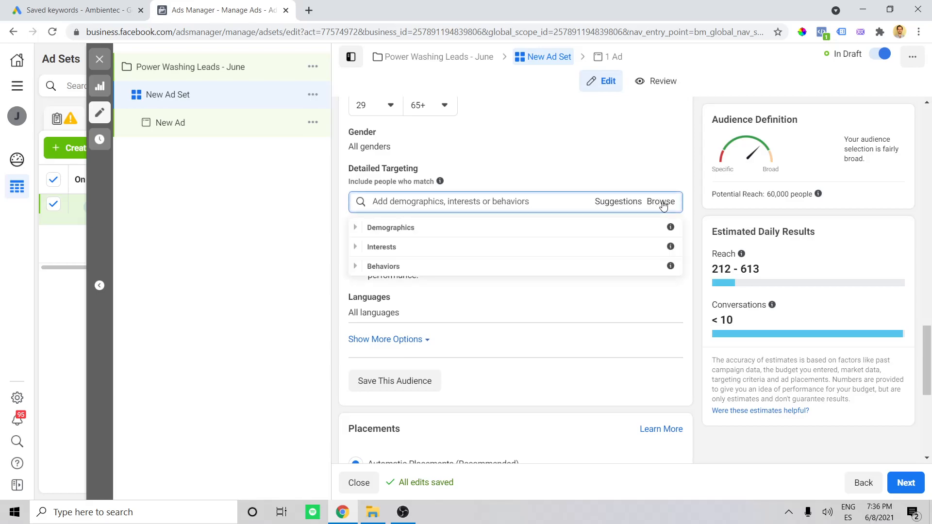
pyautogui.click(358, 228)
pyautogui.click(367, 250)
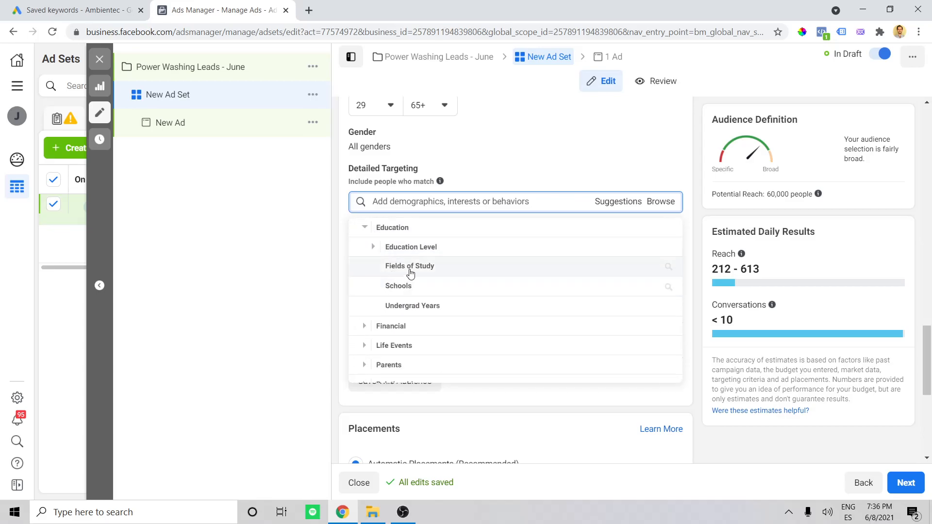
pyautogui.click(365, 227)
pyautogui.click(364, 266)
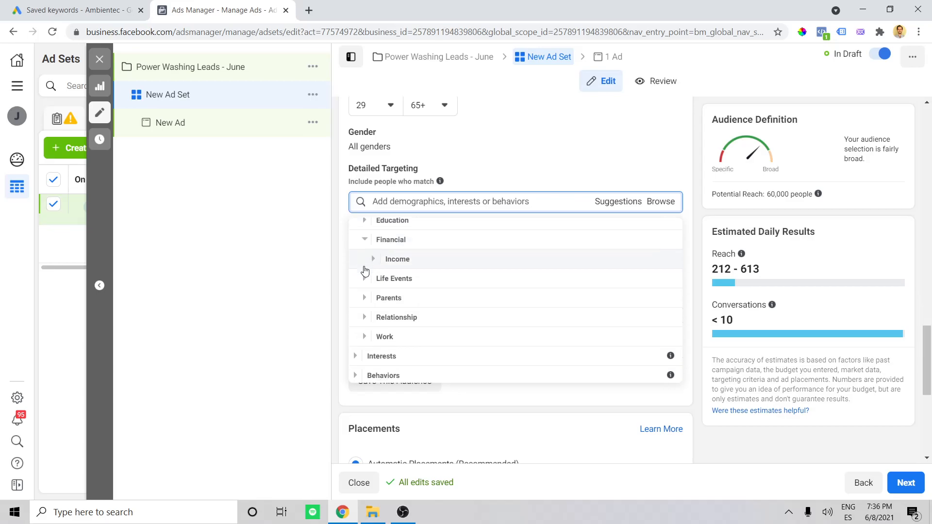
pyautogui.click(364, 268)
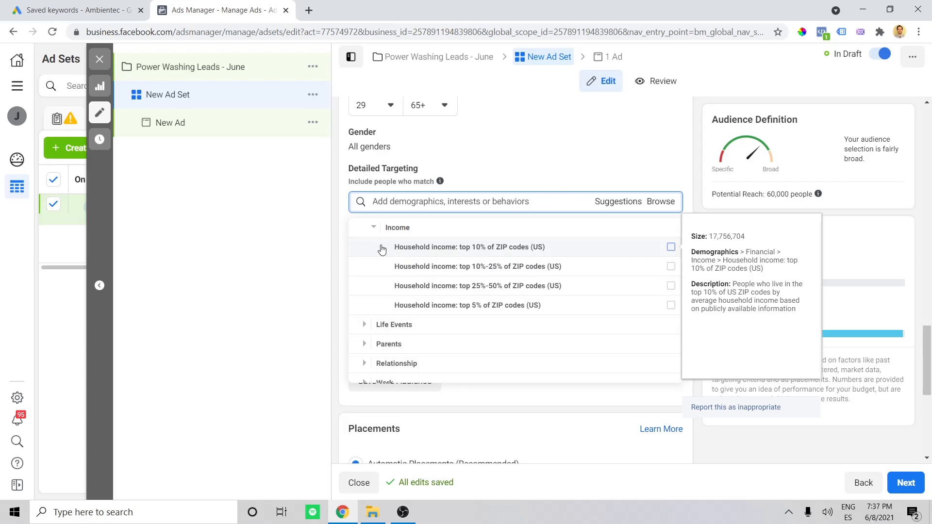
pyautogui.click(375, 228)
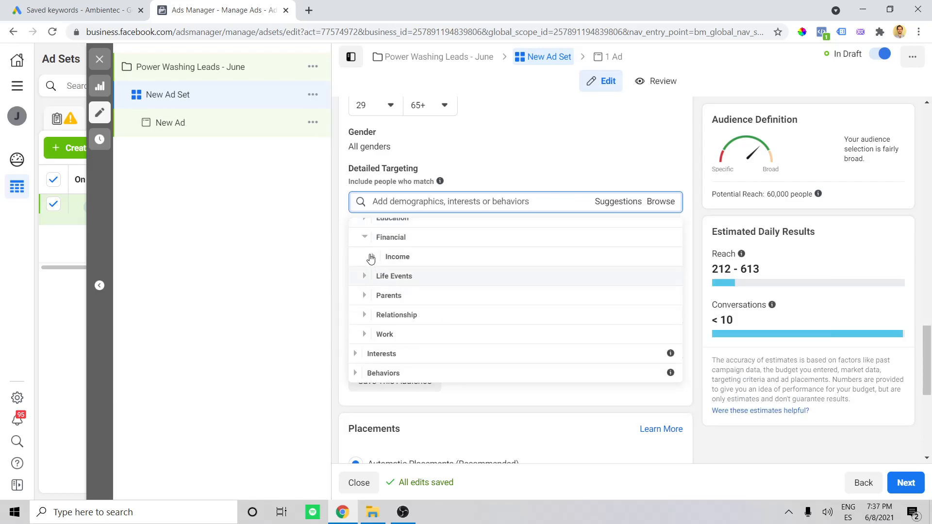
pyautogui.click(367, 243)
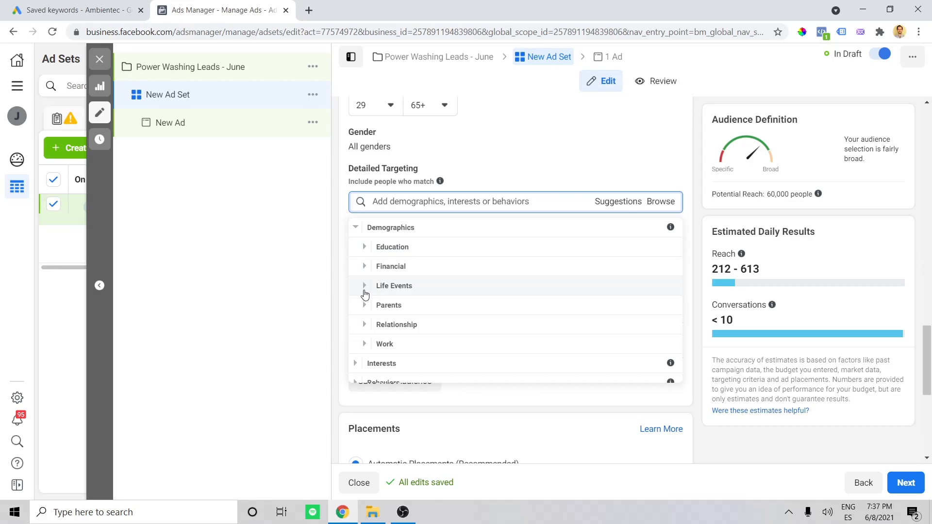
# - Examine the Parents category and the Relationship Status options within the Demographics targeting list
pyautogui.click(364, 305)
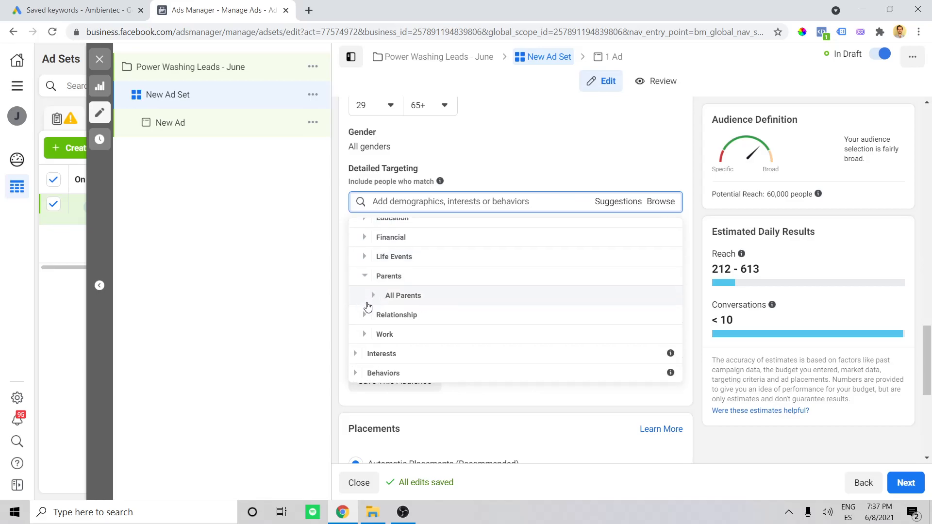
pyautogui.click(365, 276)
pyautogui.click(366, 325)
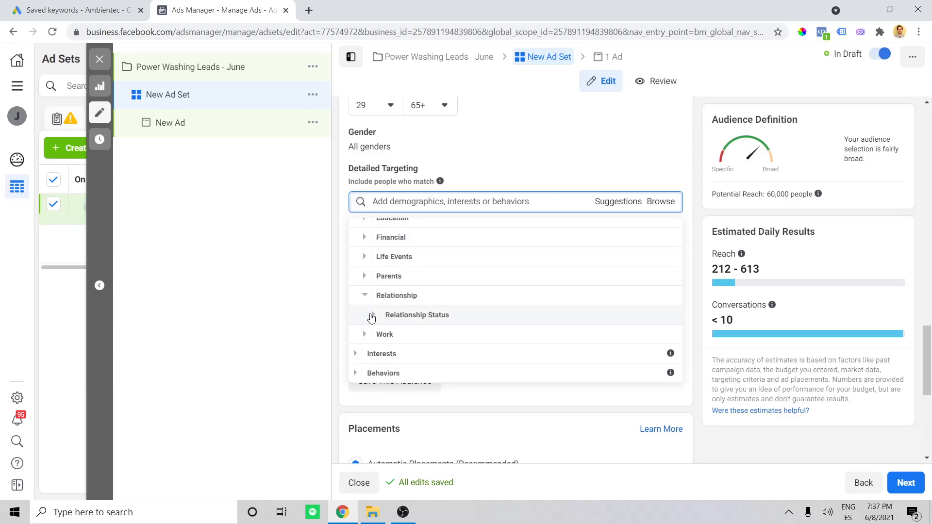
pyautogui.scroll(-1, 364, 311)
pyautogui.click(371, 254)
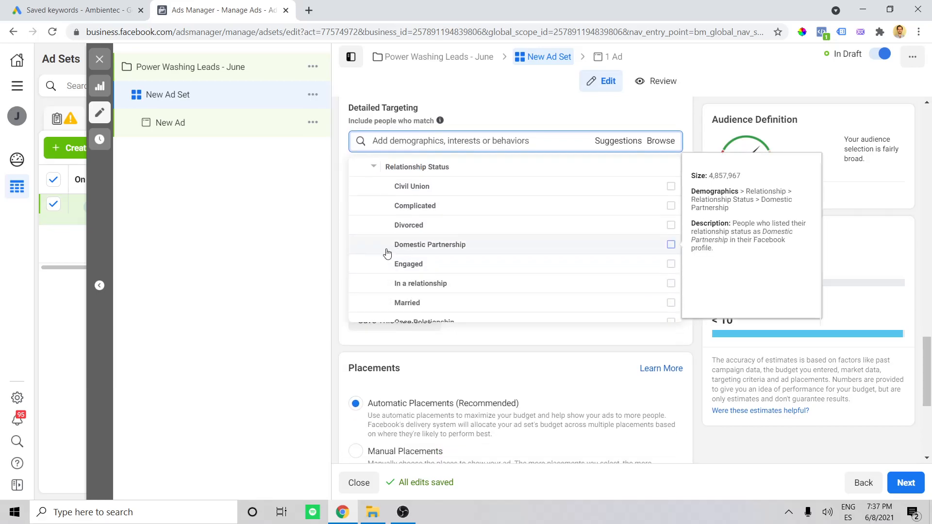
pyautogui.scroll(3, 386, 250)
pyautogui.click(365, 264)
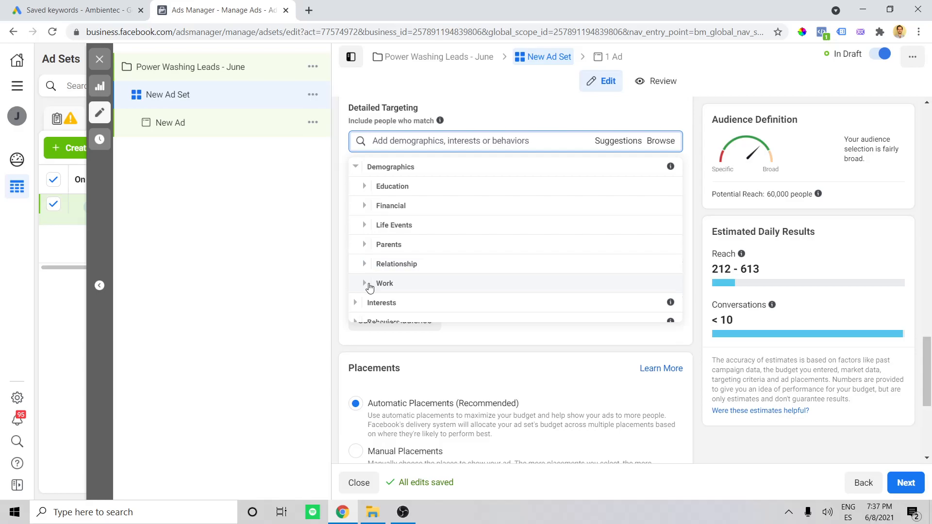
# - Examine the Work category in the Demographics targeting list, then close the list without selecting anything
pyautogui.click(365, 283)
pyautogui.scroll(-1, 384, 263)
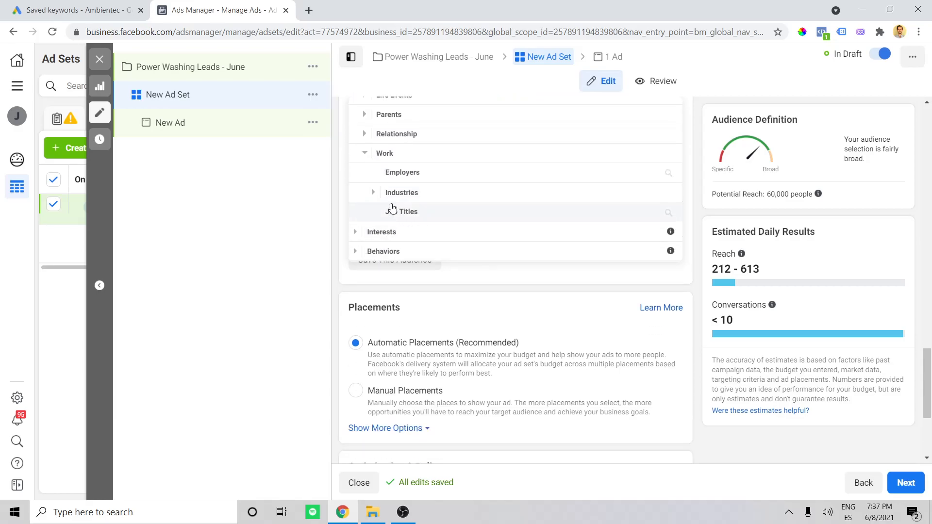
pyautogui.click(365, 153)
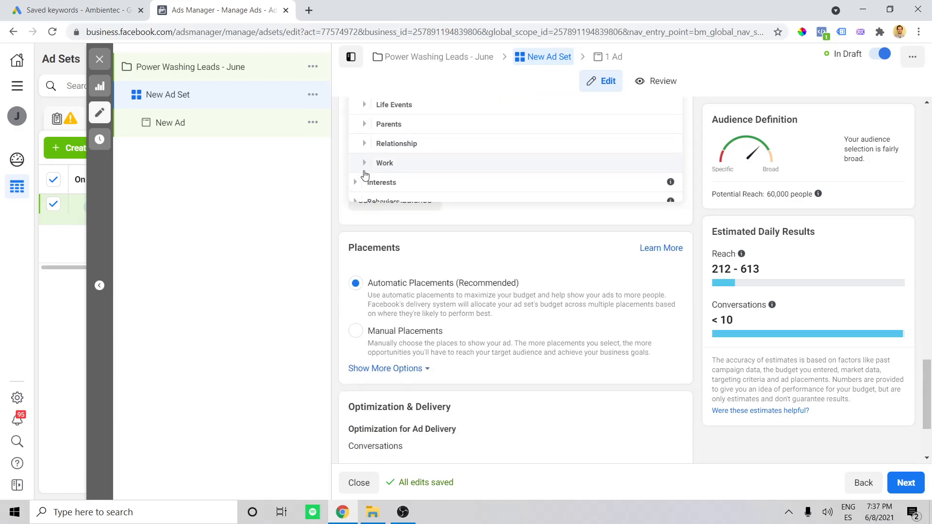
pyautogui.scroll(3, 417, 195)
pyautogui.click(691, 213)
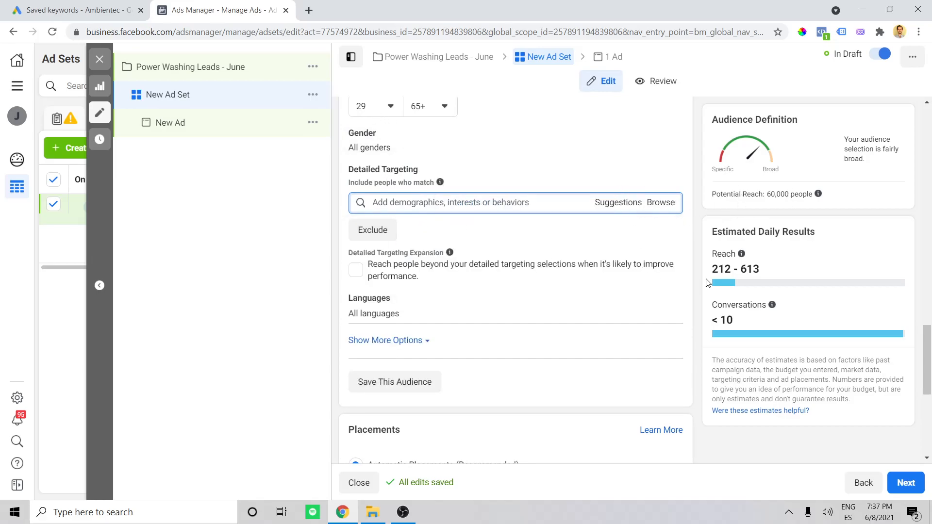
# - Review the ad set's potential reach and its estimated daily reach and conversations
pyautogui.scroll(1, 513, 188)
pyautogui.scroll(2, 513, 188)
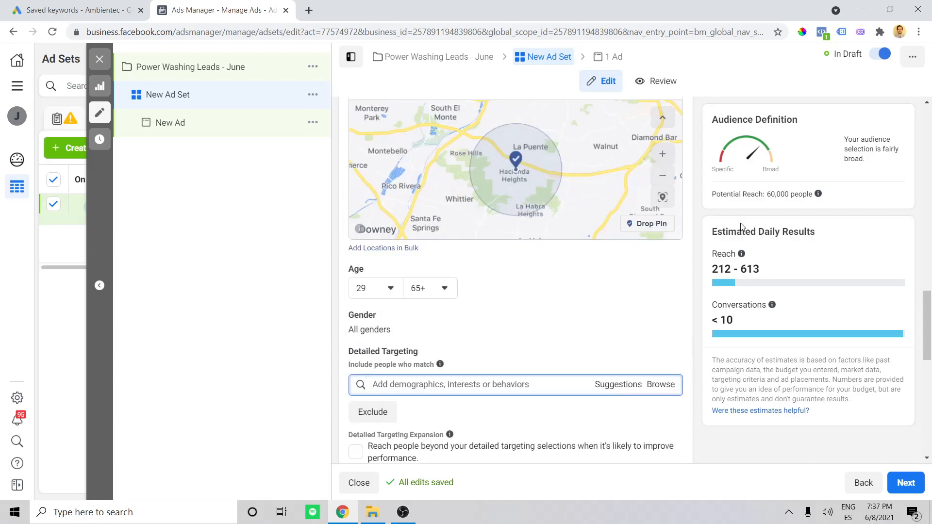
pyautogui.moveTo(767, 195); pyautogui.dragTo(798, 196)
pyautogui.click(852, 232)
pyautogui.click(790, 512)
pyautogui.click(791, 513)
pyautogui.doubleClick(715, 306)
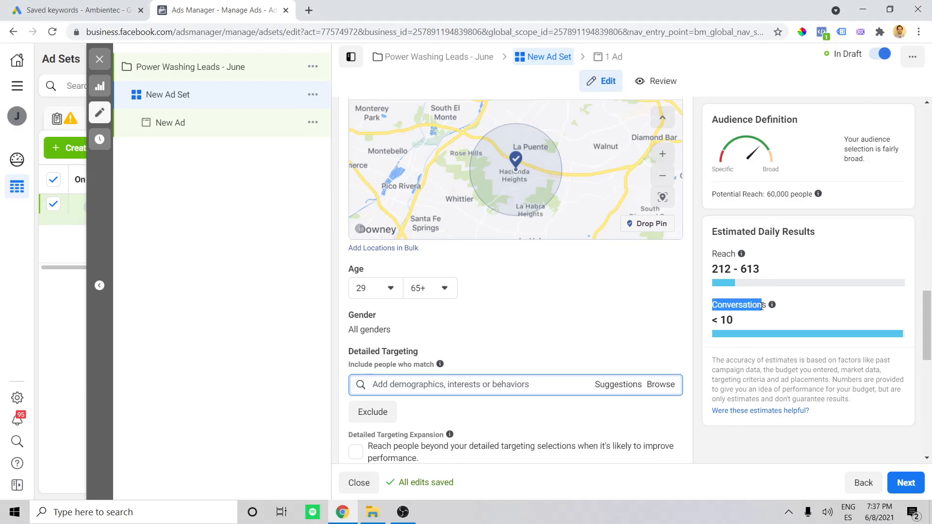
pyautogui.click(715, 322)
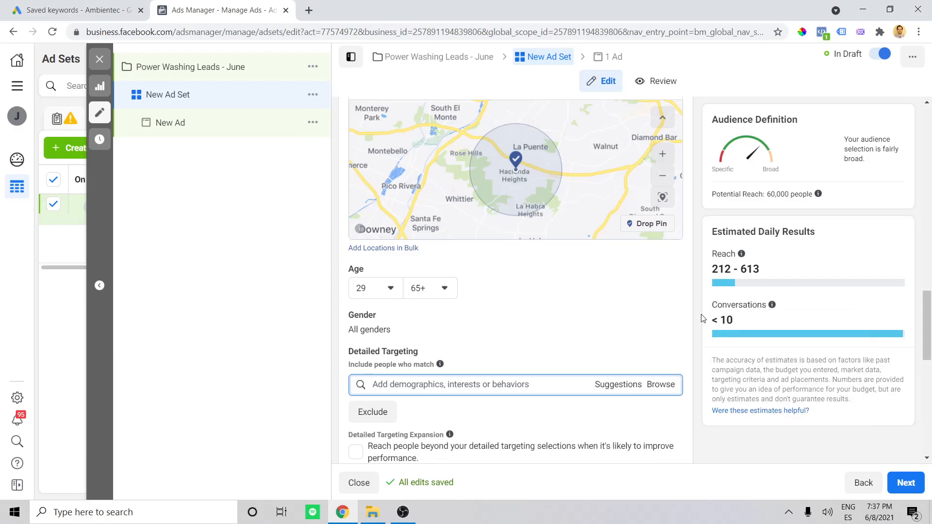
# - Check the ad set's daily budget against the estimated daily results, then return to the Detailed Targeting section
pyautogui.scroll(12, 684, 320)
pyautogui.moveTo(573, 246); pyautogui.dragTo(536, 243)
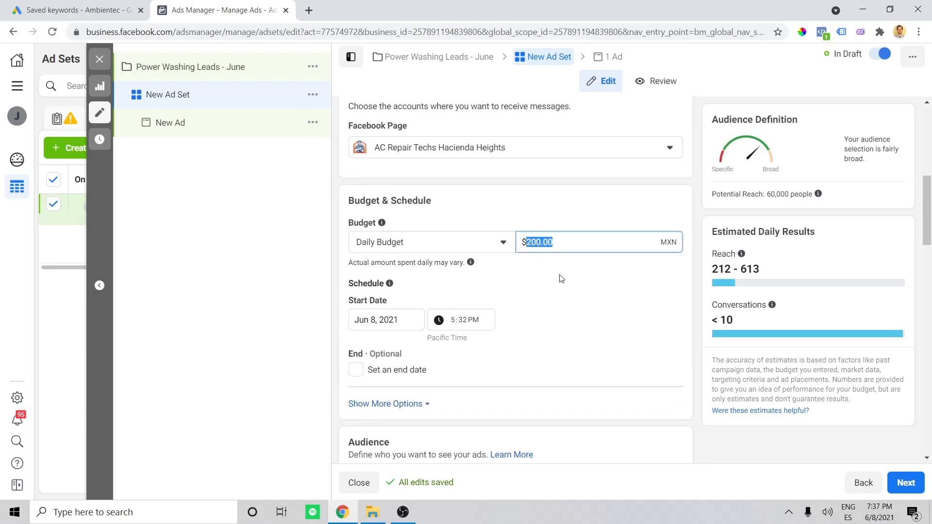
pyautogui.click(694, 222)
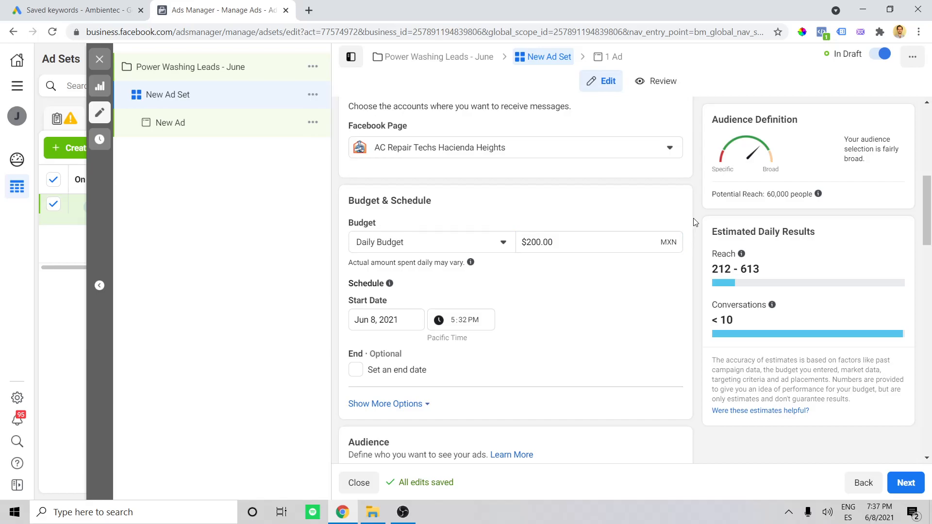
pyautogui.scroll(-5, 692, 219)
pyautogui.moveTo(741, 254)
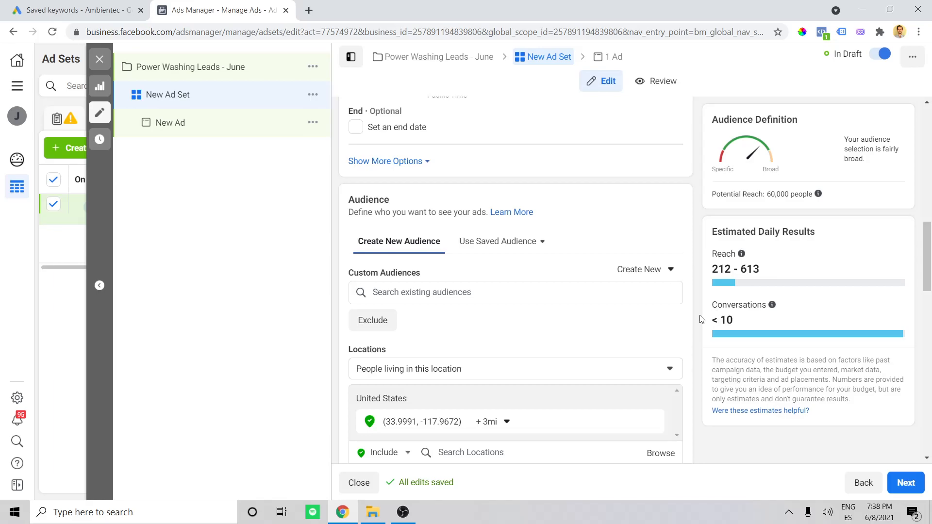
pyautogui.scroll(-8, 700, 274)
pyautogui.scroll(-3, 699, 275)
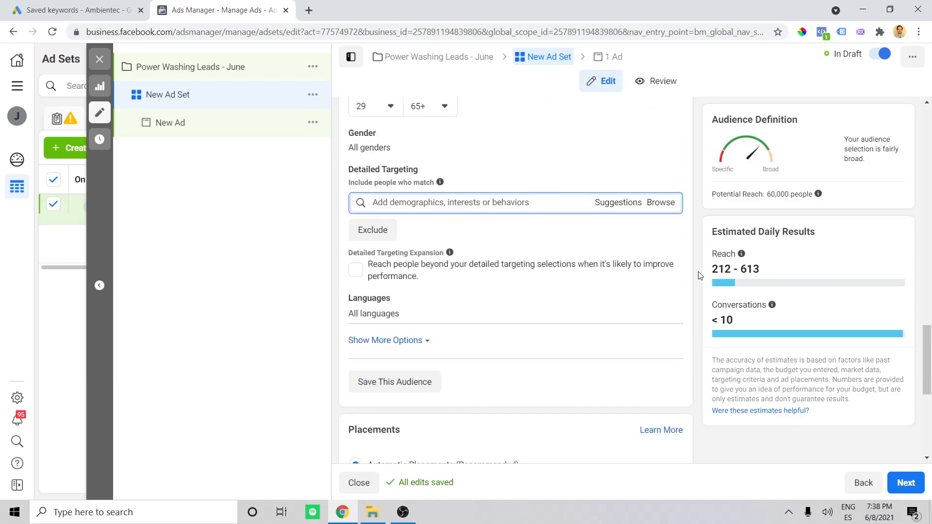
# - Review the ad set's language, placement and optimization settings, then continue to the ad level keeping Automatic Placements
pyautogui.scroll(-2, 700, 275)
pyautogui.scroll(-3, 699, 275)
pyautogui.scroll(1, 699, 276)
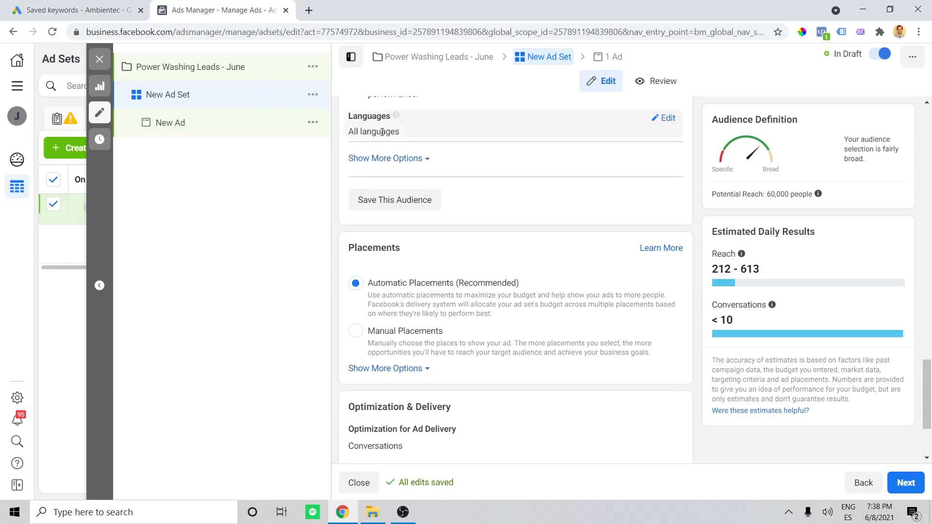
pyautogui.scroll(-2, 701, 197)
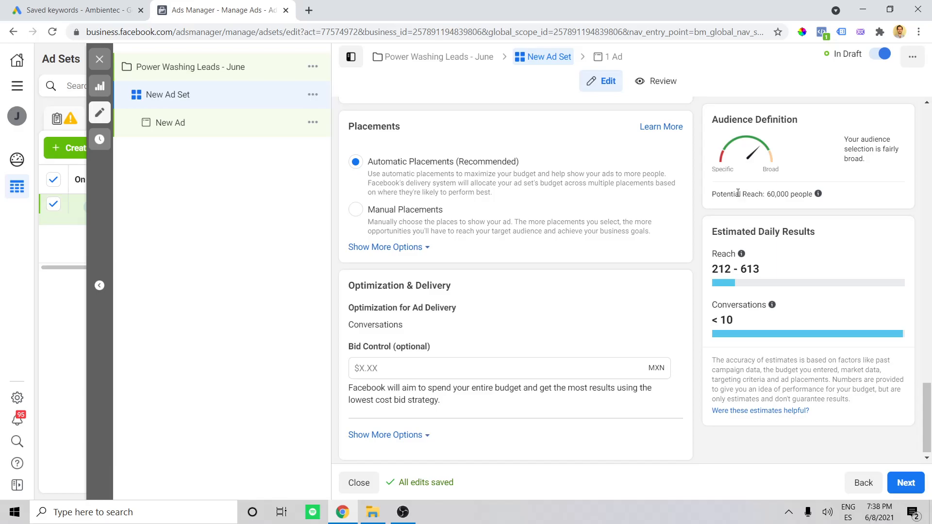
pyautogui.scroll(-1, 694, 164)
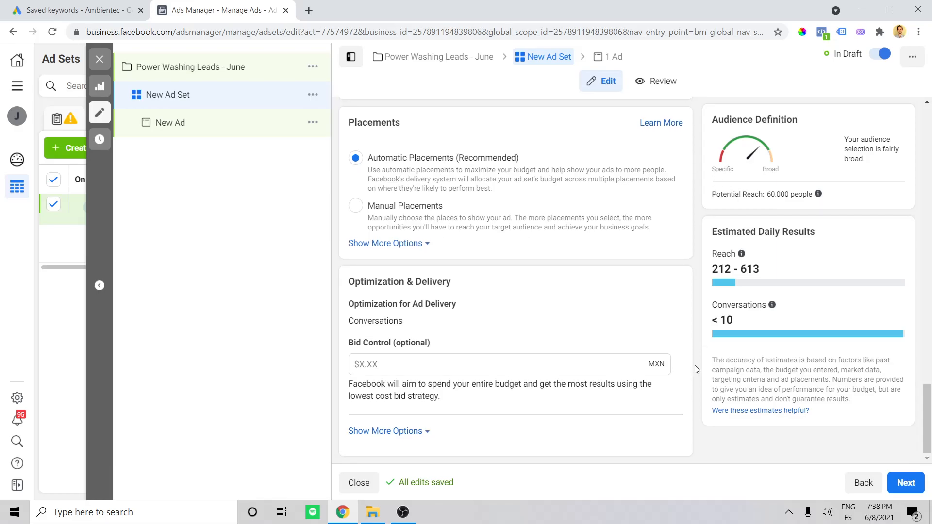
pyautogui.click(905, 482)
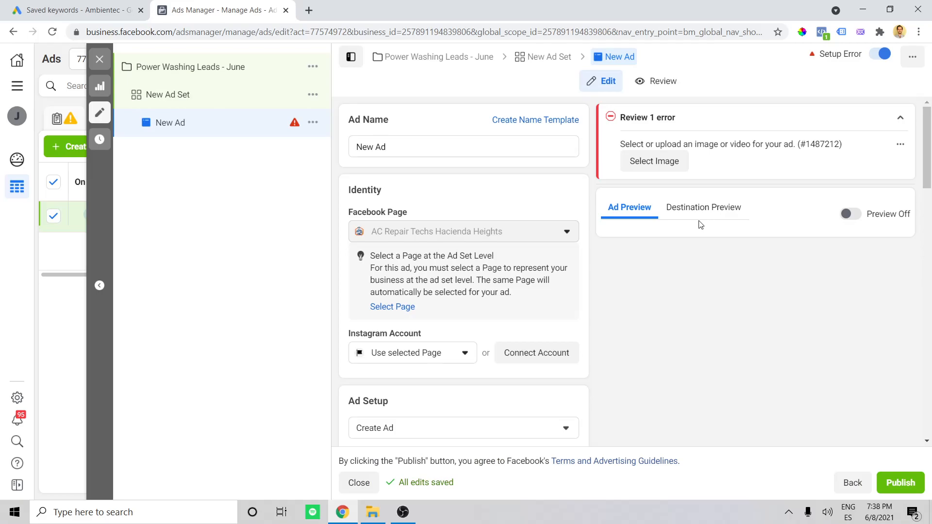
# - Collapse the error notice and rename the ad as "Ad #1"
pyautogui.click(900, 117)
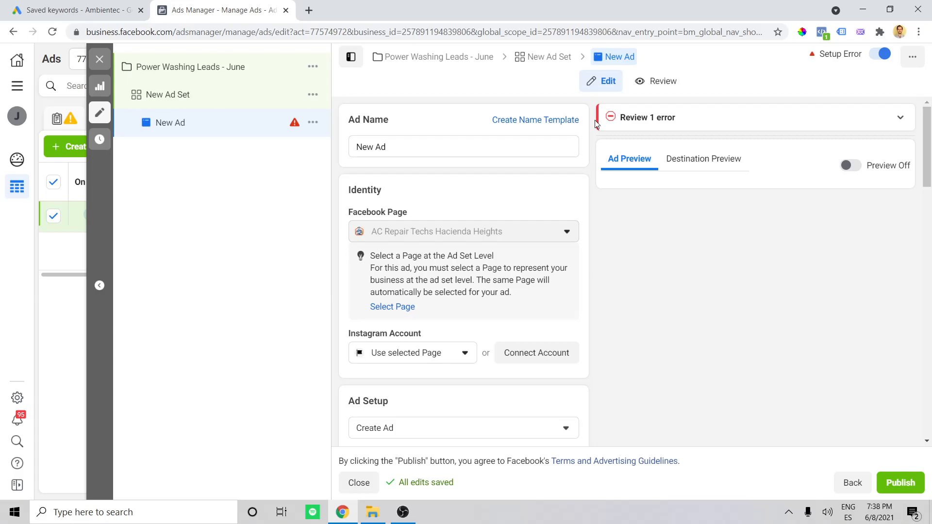
pyautogui.tripleClick(571, 153)
pyautogui.write('Ad')
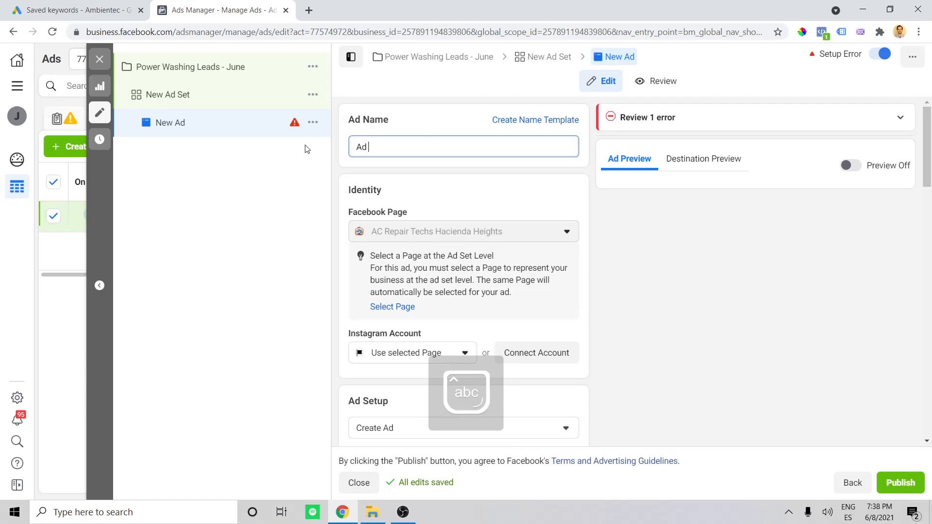
pyautogui.write(' #1')
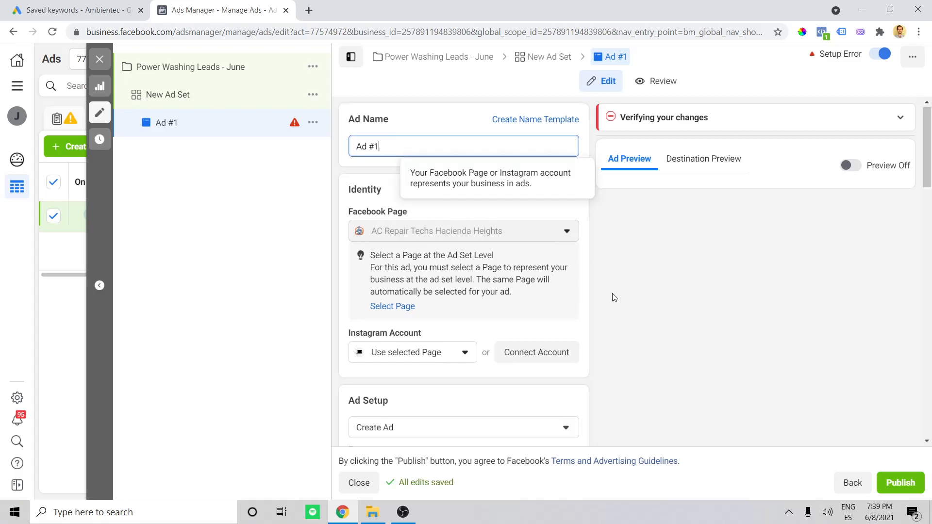
# - Examine the ad's Instagram account, format and creative settings, including the media, primary text and headline fields
pyautogui.scroll(-2, 387, 228)
pyautogui.moveTo(347, 213); pyautogui.dragTo(433, 216)
pyautogui.click(489, 214)
pyautogui.click(448, 233)
pyautogui.click(450, 234)
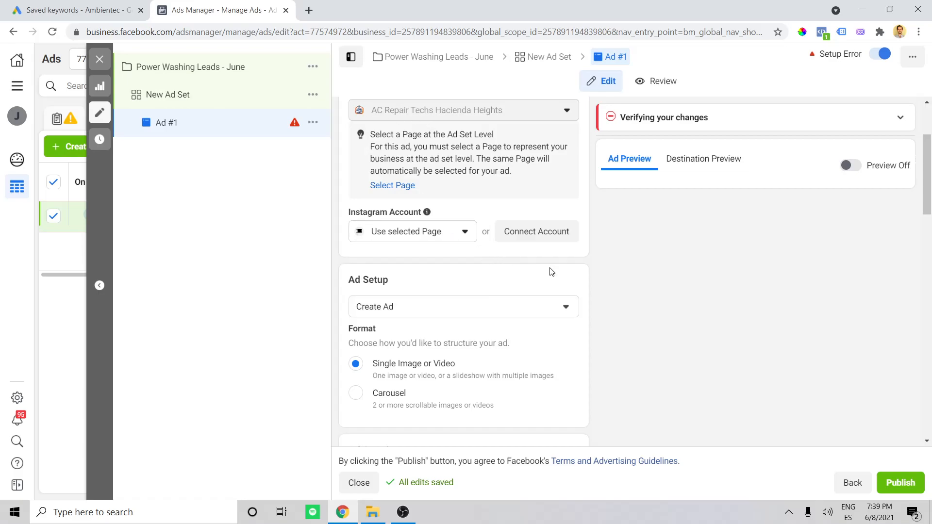
pyautogui.scroll(-4, 585, 233)
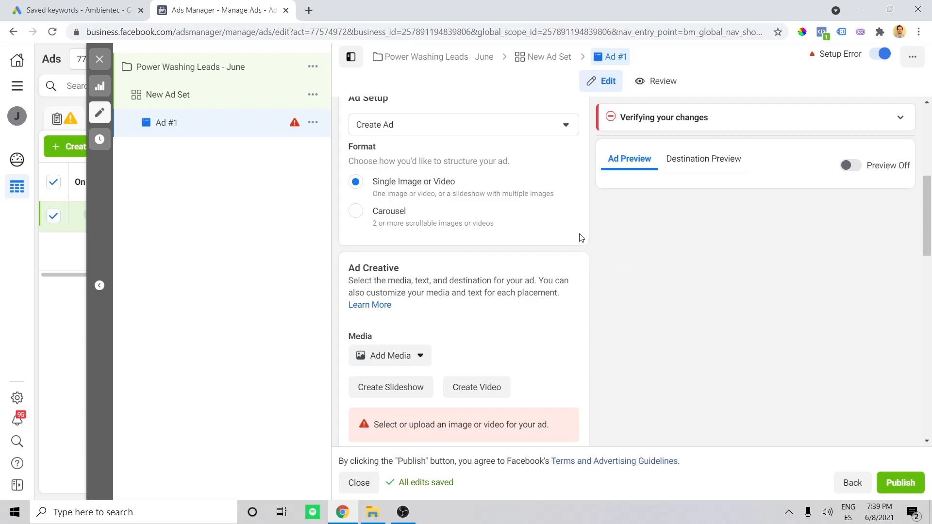
pyautogui.scroll(-1, 581, 237)
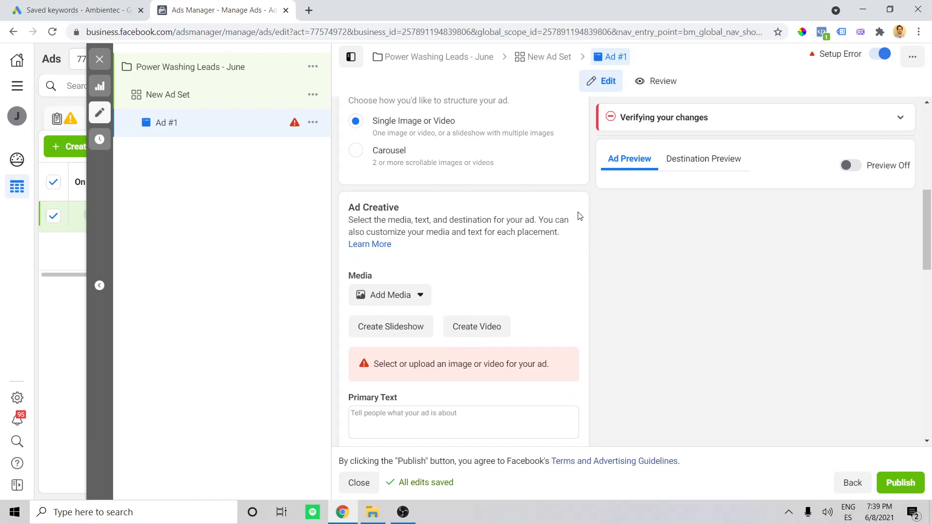
pyautogui.scroll(-1, 587, 197)
pyautogui.scroll(-1, 588, 197)
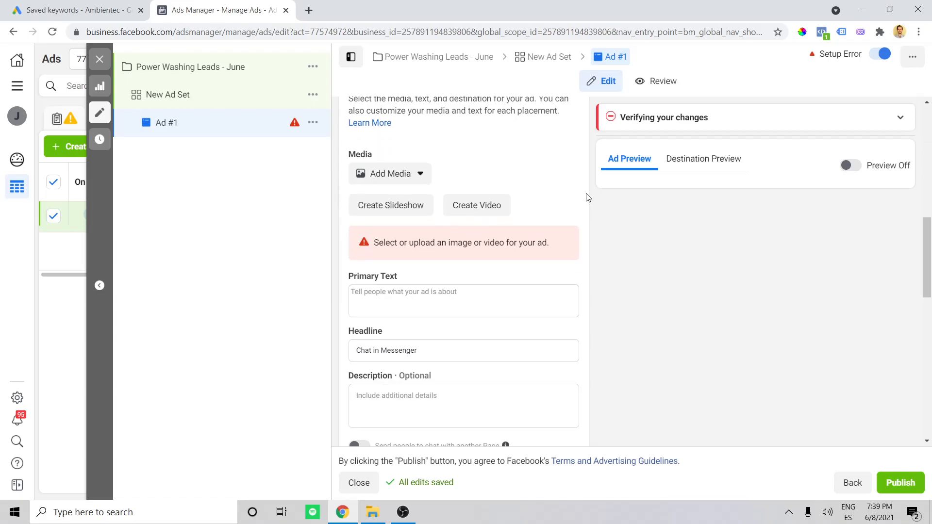
# - Upload the "20% OFF" power wash image from the computer and add it to the ad with the default placement crops
pyautogui.scroll(1, 577, 196)
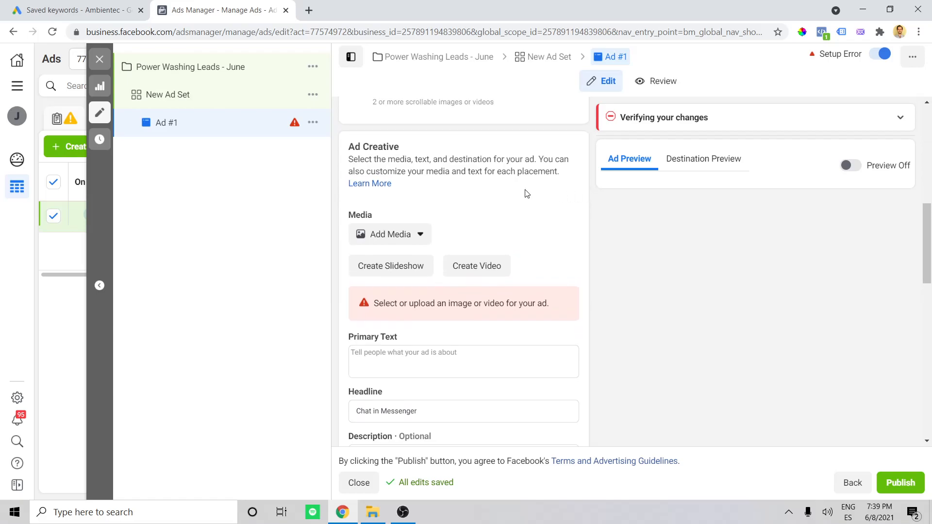
pyautogui.click(421, 240)
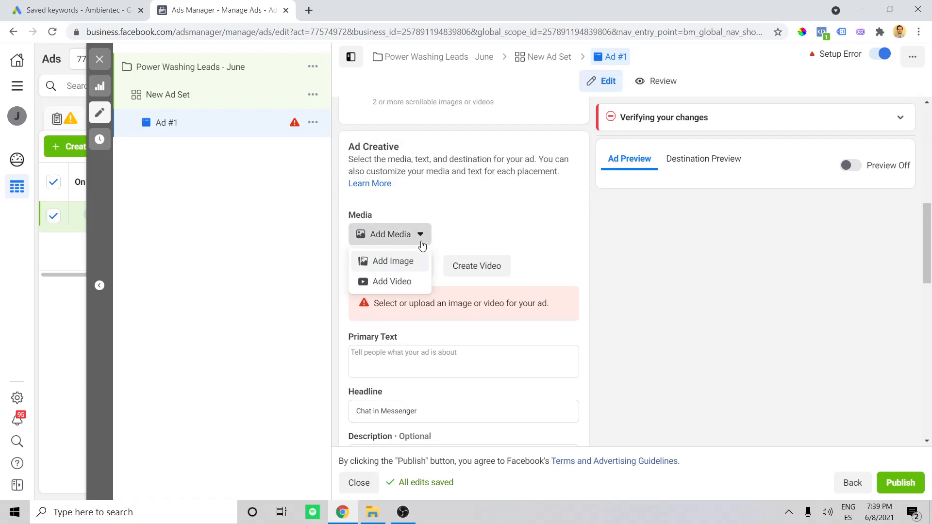
pyautogui.click(392, 263)
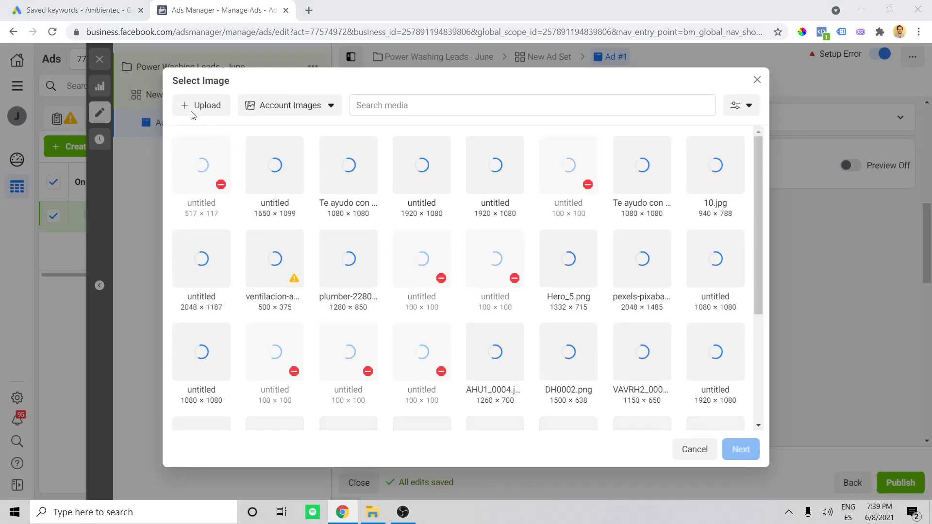
pyautogui.click(192, 115)
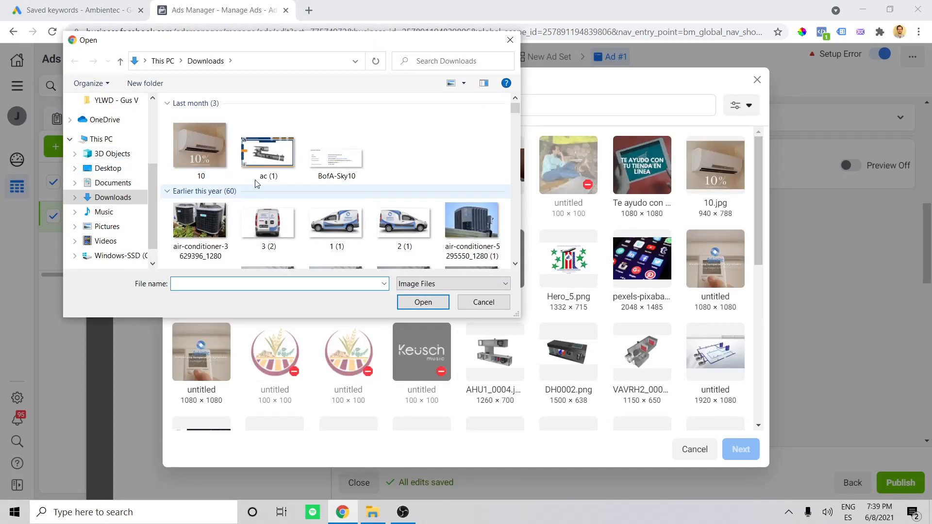
pyautogui.doubleClick(209, 137)
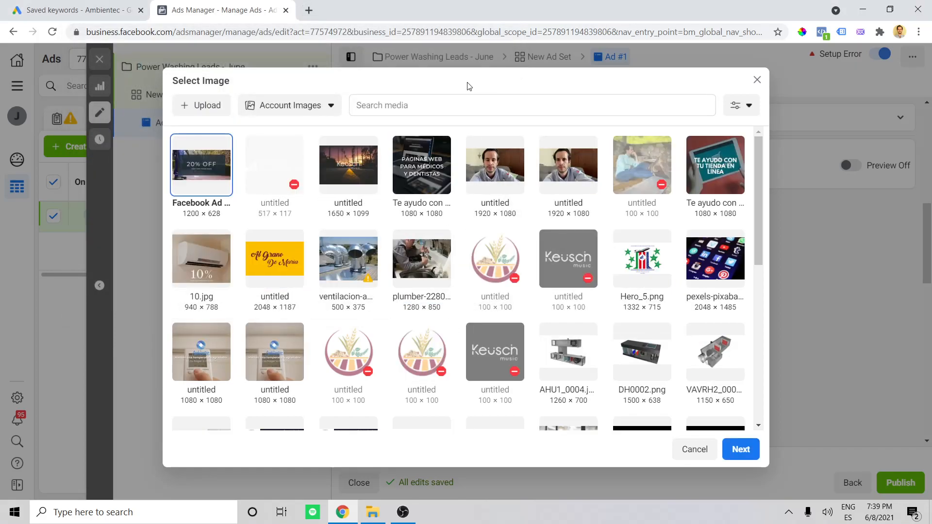
pyautogui.click(741, 449)
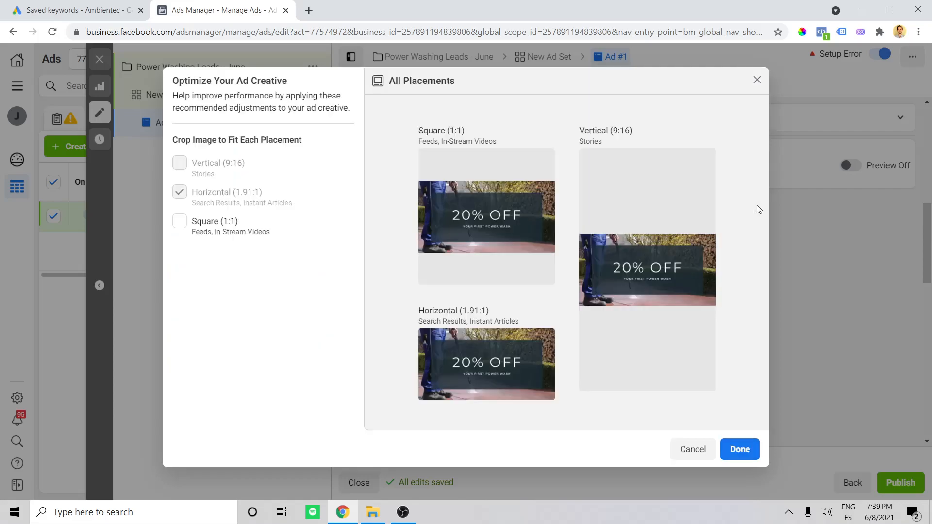
pyautogui.click(740, 449)
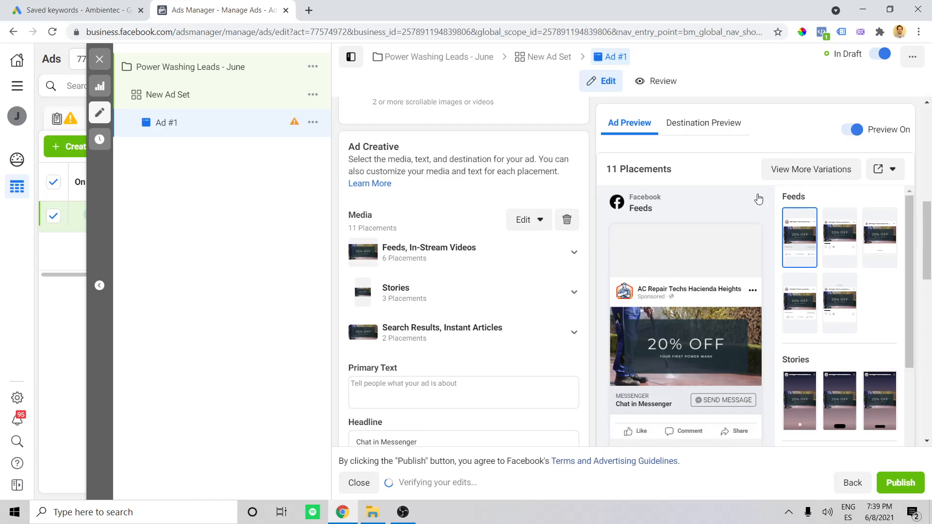
# - Examine the ad's feed, stories and in-stream previews along with its text fields and call to action
pyautogui.scroll(-1, 485, 208)
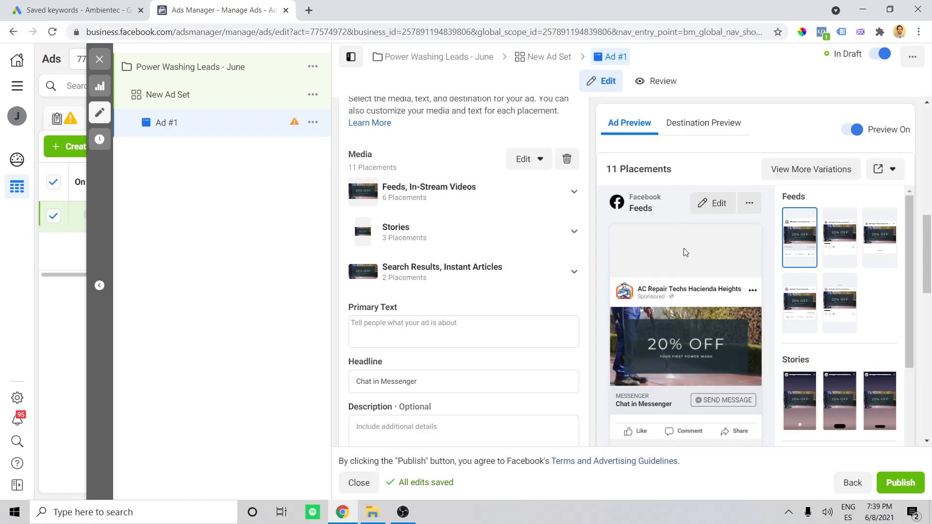
pyautogui.scroll(-2, 877, 214)
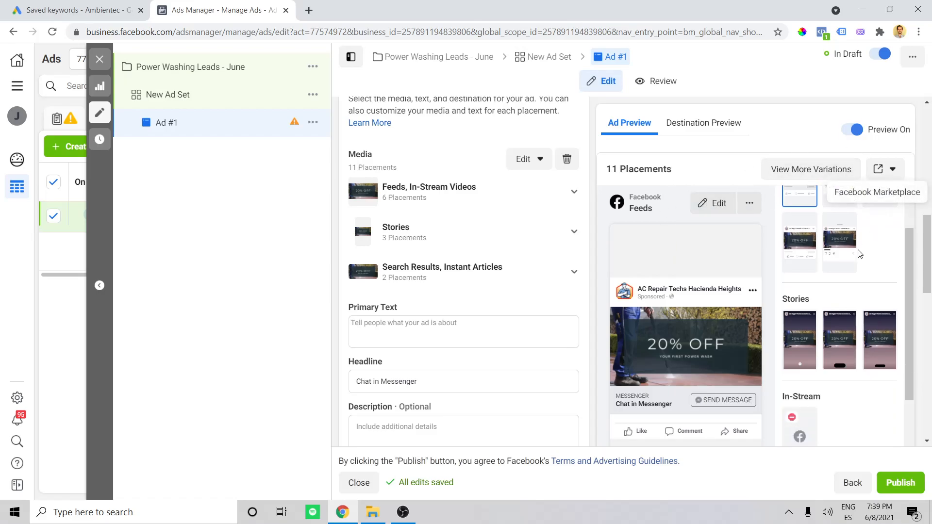
pyautogui.scroll(3, 780, 274)
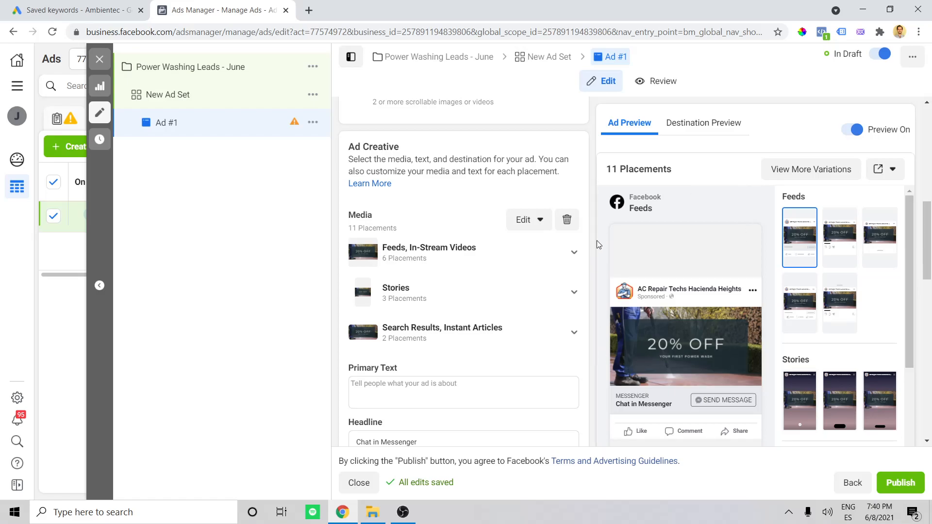
pyautogui.scroll(-3, 596, 234)
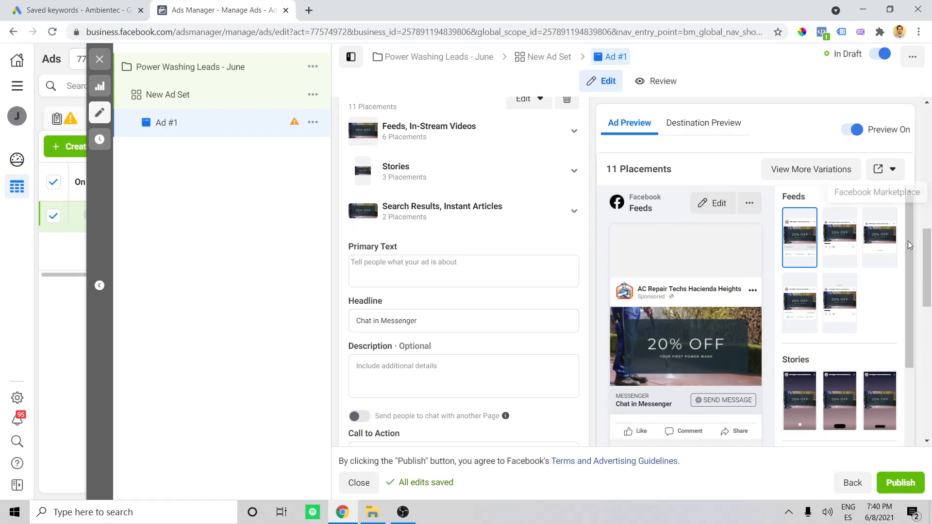
pyautogui.scroll(-2, 908, 253)
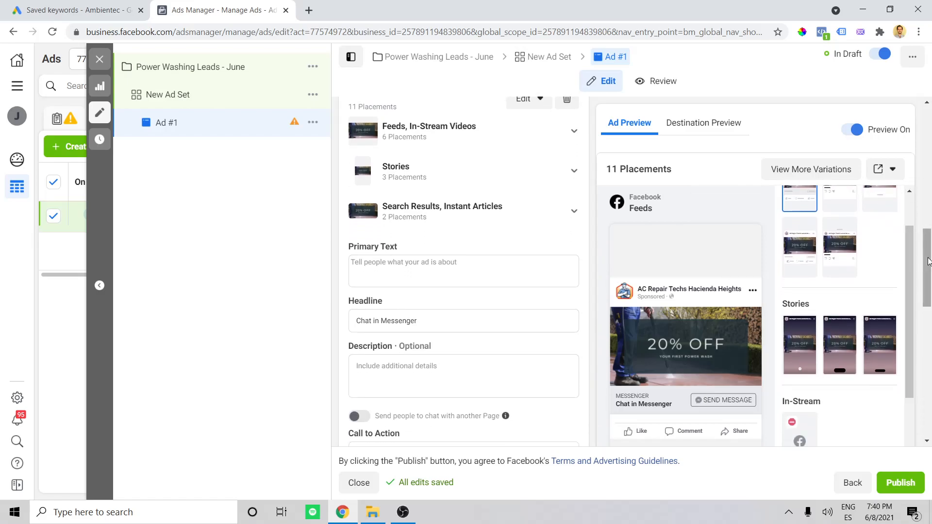
pyautogui.scroll(-1, 922, 272)
pyautogui.scroll(-1, 713, 259)
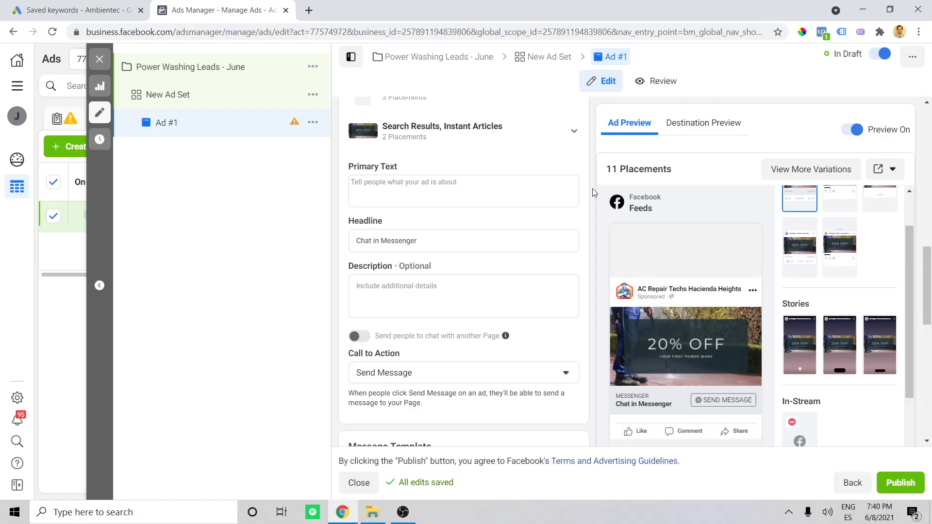
pyautogui.scroll(1, 592, 189)
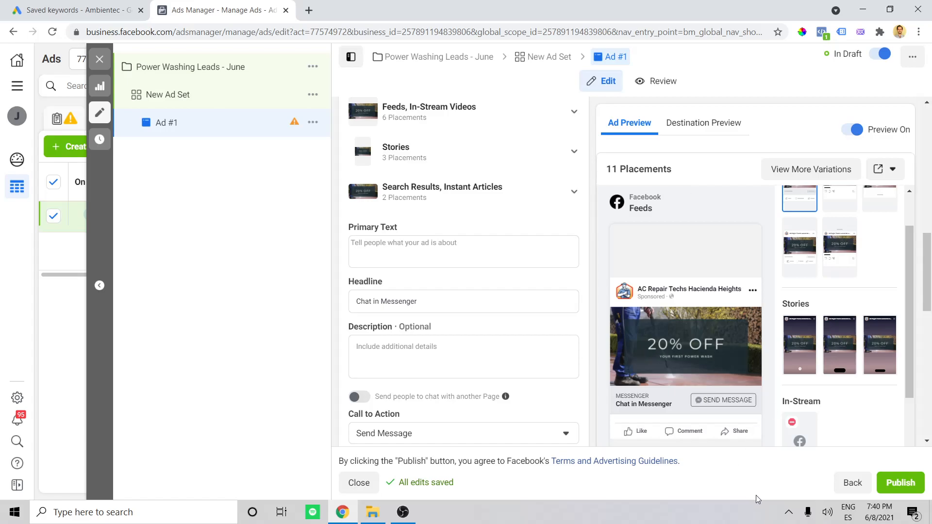
pyautogui.click(788, 513)
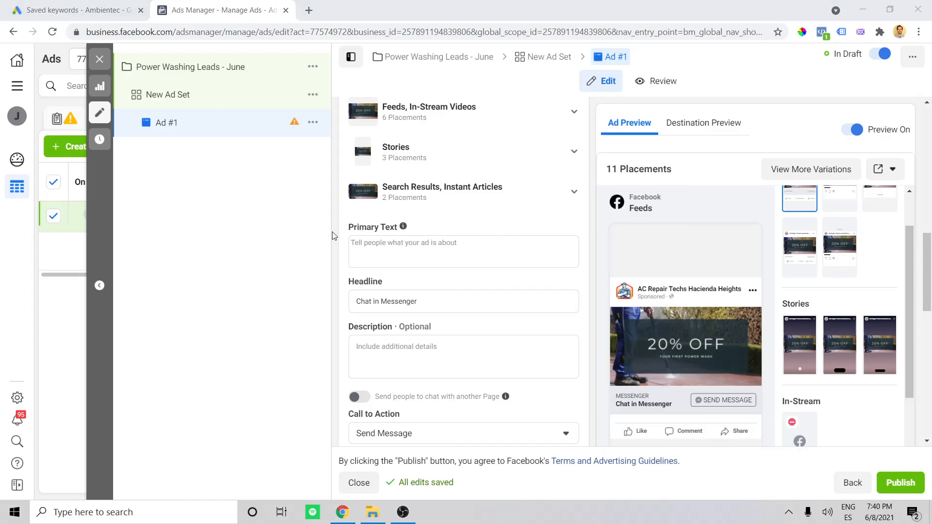
# - Enter "Attention Hacienda Heights Residents!" as the opening line of the ad's primary text
pyautogui.click(440, 254)
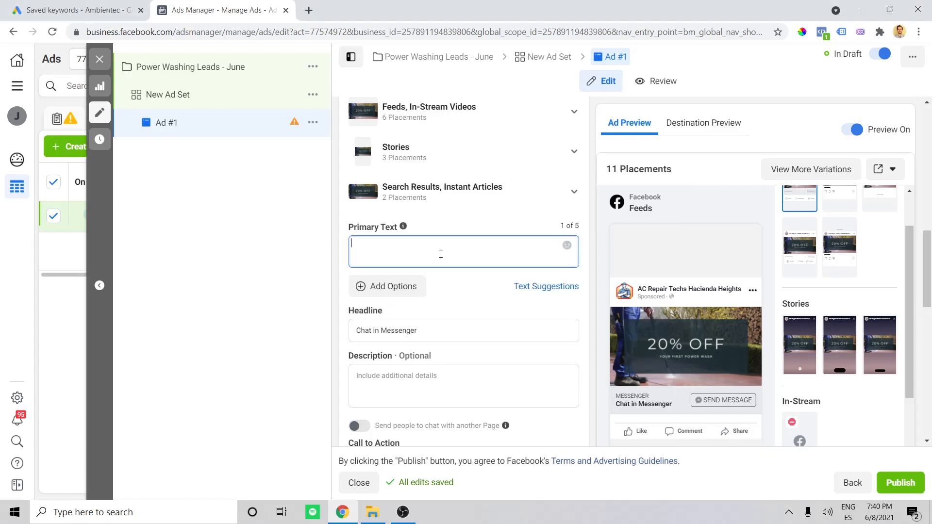
pyautogui.press('capslock')
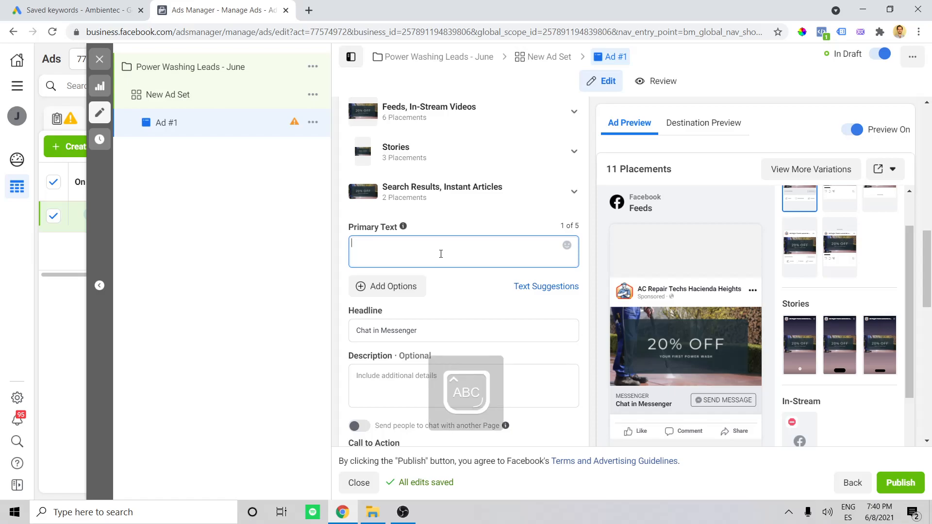
pyautogui.press('capslock')
pyautogui.write('Attention Hacienda Heights Residen')
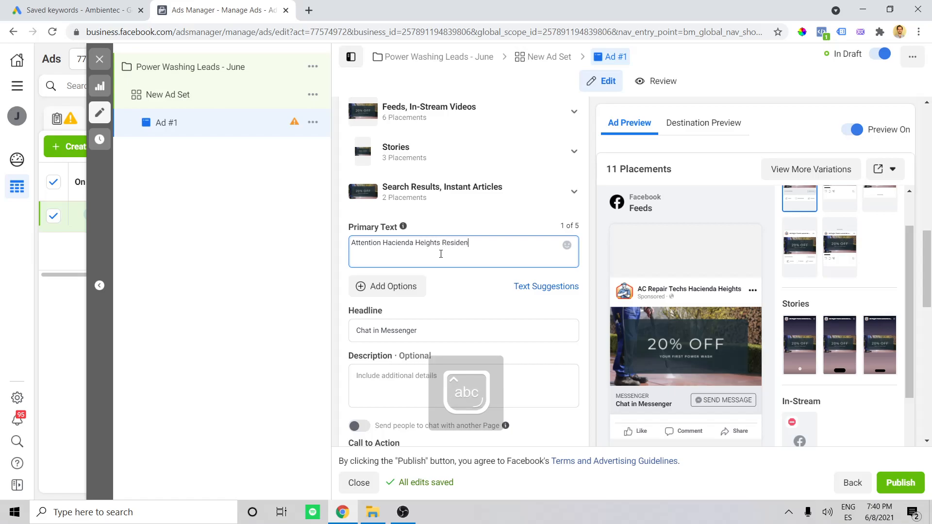
pyautogui.write('ts!')
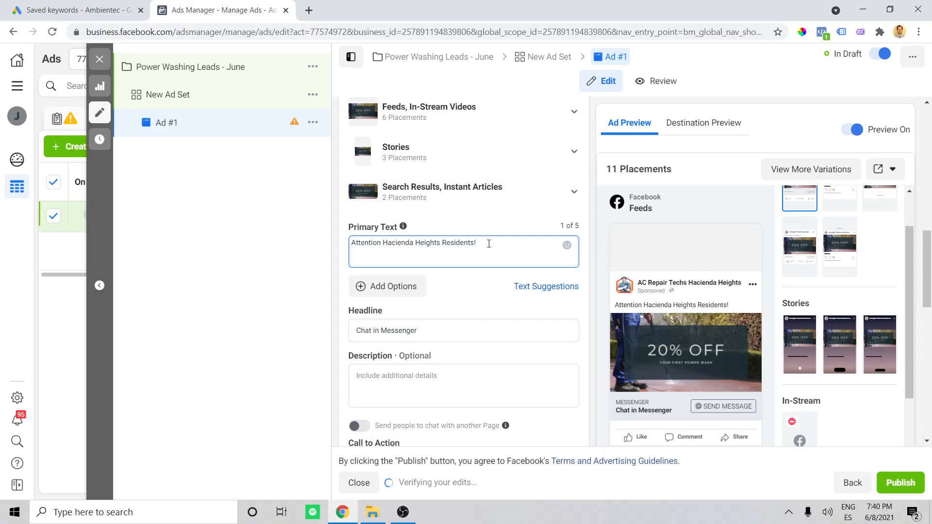
# - Review the "Hacienda Heights Residents!" wording in the primary text's opening line
pyautogui.moveTo(489, 243)
pyautogui.mouseDown()
pyautogui.moveTo(386, 245)
pyautogui.moveTo(484, 242)
pyautogui.mouseUp()
pyautogui.click(383, 247)
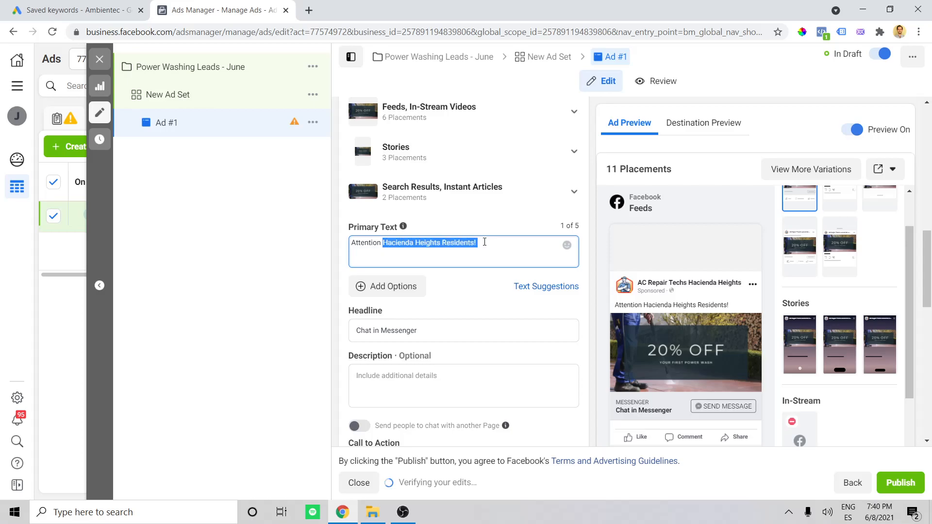
pyautogui.click(496, 243)
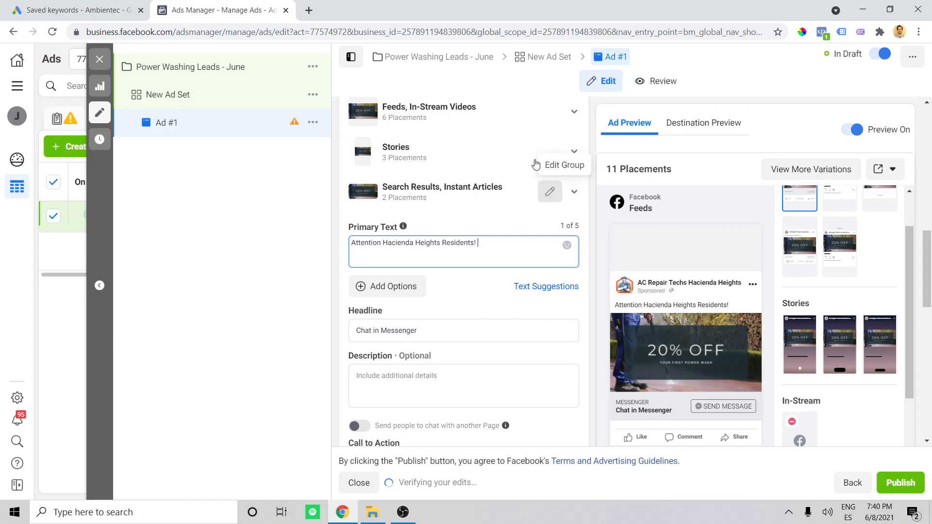
pyautogui.click(505, 247)
pyautogui.doubleClick(454, 243)
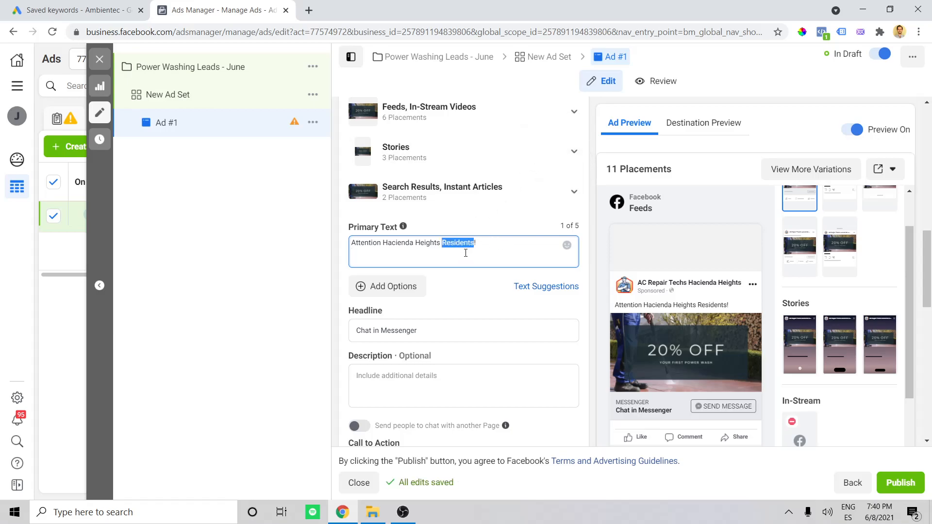
# - Add a second paragraph to the primary text: "We are offering a new June Special, get 20% off your first power wash with us."
pyautogui.click(477, 248)
pyautogui.press('Return')
pyautogui.press('capslock')
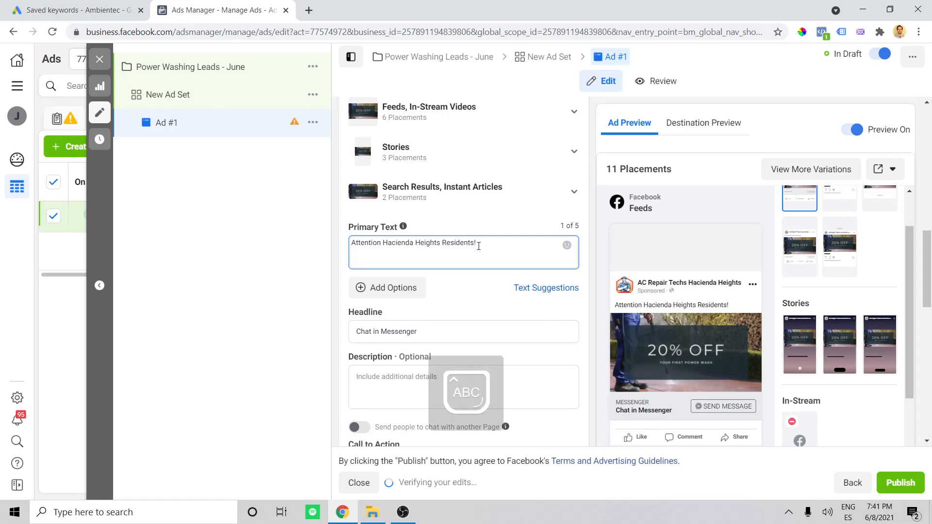
pyautogui.write('W')
pyautogui.press('capslock')
pyautogui.write('e are offering a new')
pyautogui.press('capslock')
pyautogui.write('J')
pyautogui.press('capslock')
pyautogui.write('une')
pyautogui.press('capslock')
pyautogui.write('S')
pyautogui.press('capslock')
pyautogui.write('pecial')
pyautogui.press('BackSpace')
pyautogui.press('BackSpace')
pyautogui.press('BackSpace')
pyautogui.press('BackSpace')
pyautogui.press('BackSpace')
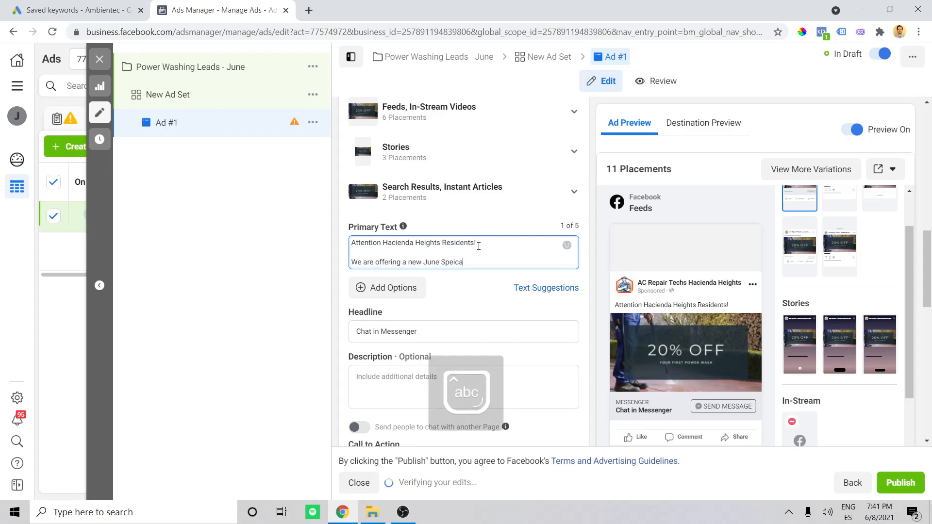
pyautogui.write('cial, geto')
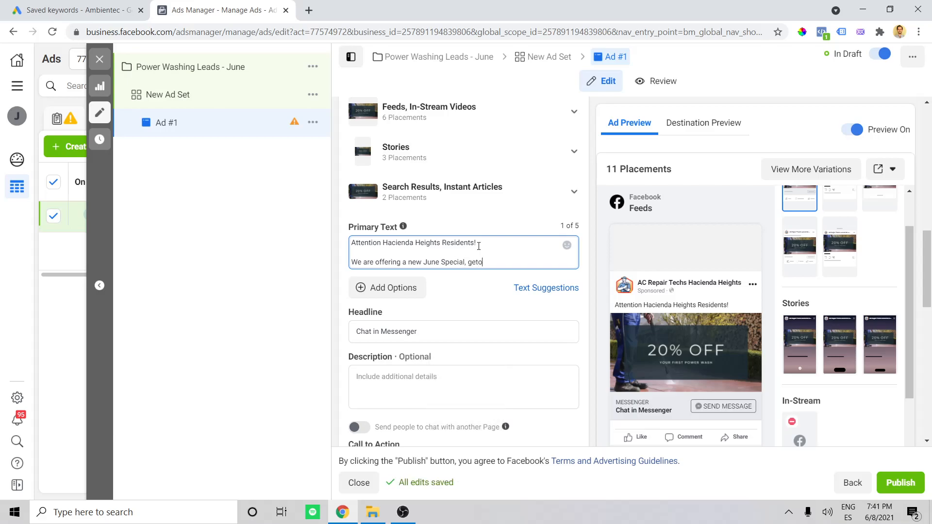
pyautogui.write('20% off your first power wash with us')
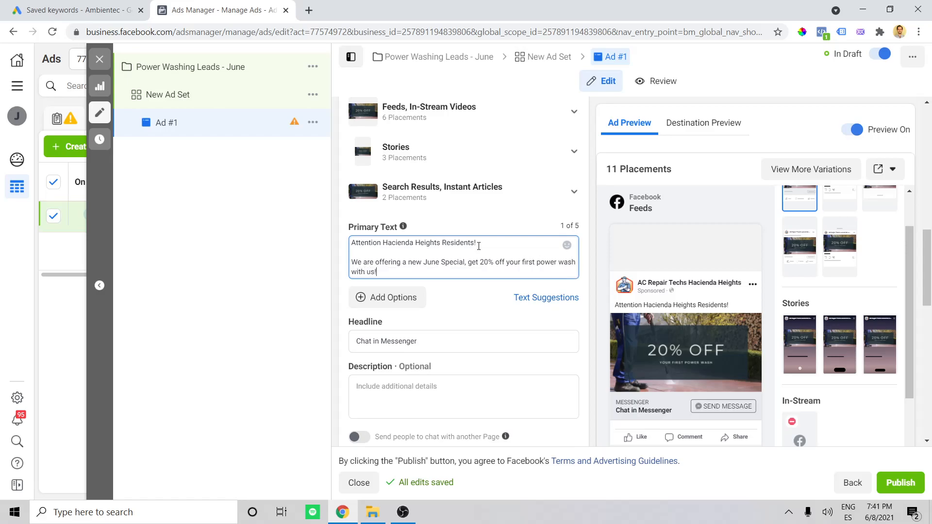
pyautogui.write('!')
pyautogui.press('BackSpace')
pyautogui.write('.')
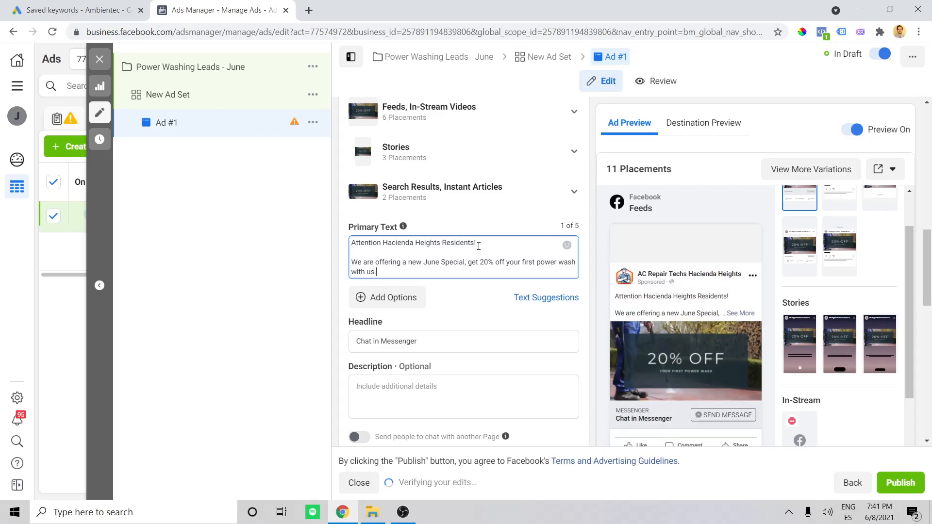
# - Check the date in the system calendar and add a closing primary text paragraph reading "Offer valid until this Friday, June 11th."
pyautogui.press('Return')
pyautogui.press('Return')
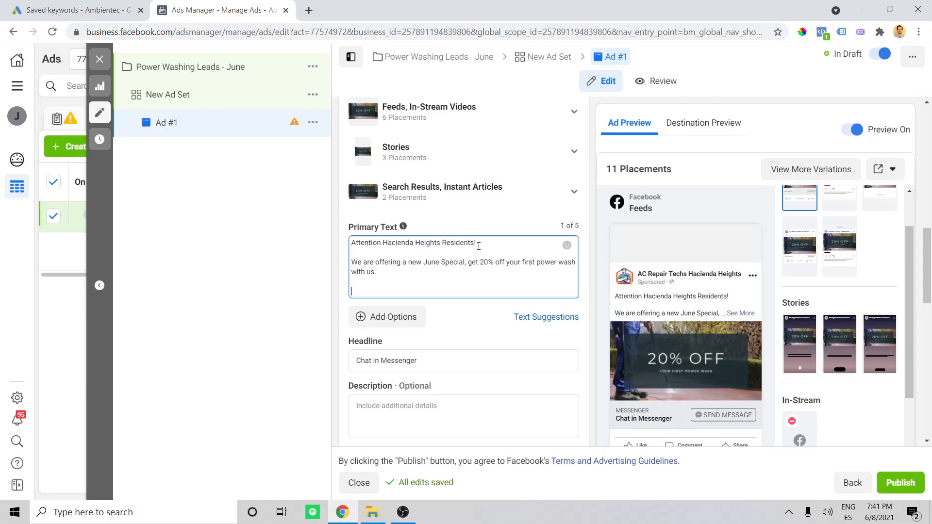
pyautogui.click(878, 512)
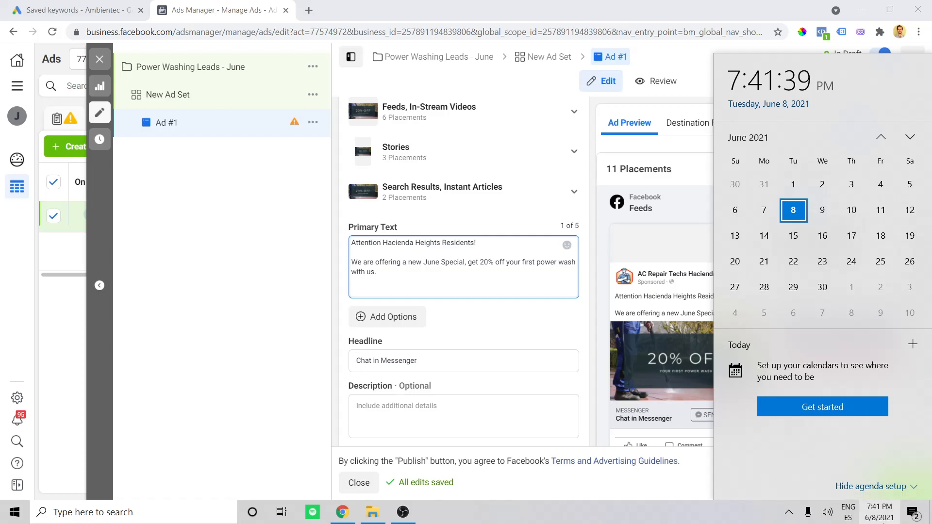
pyautogui.click(879, 512)
pyautogui.click(447, 293)
pyautogui.press('capslock')
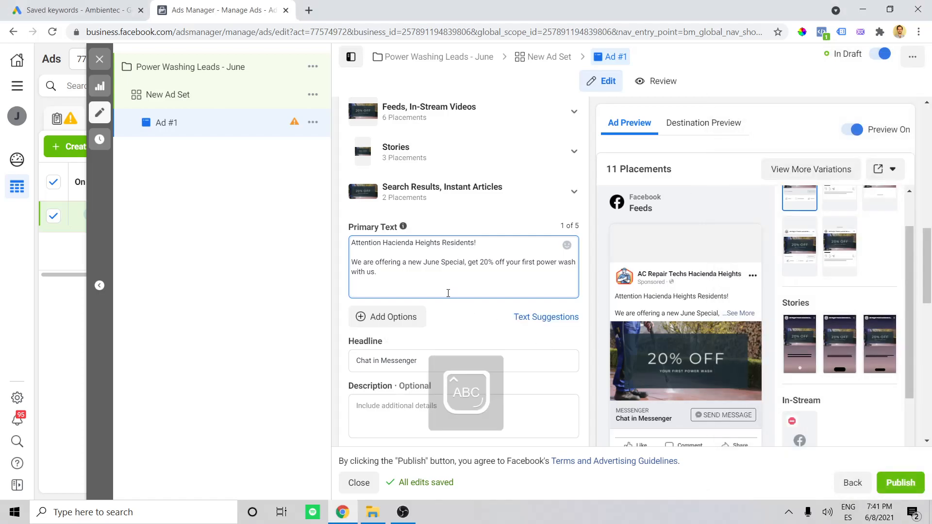
pyautogui.write('O')
pyautogui.press('capslock')
pyautogui.write('ffer valid until ')
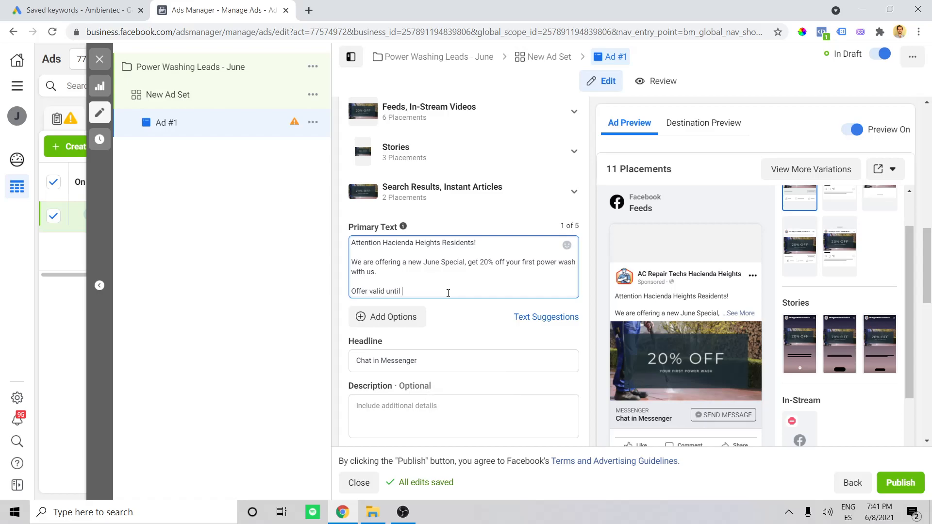
pyautogui.write('this Friday')
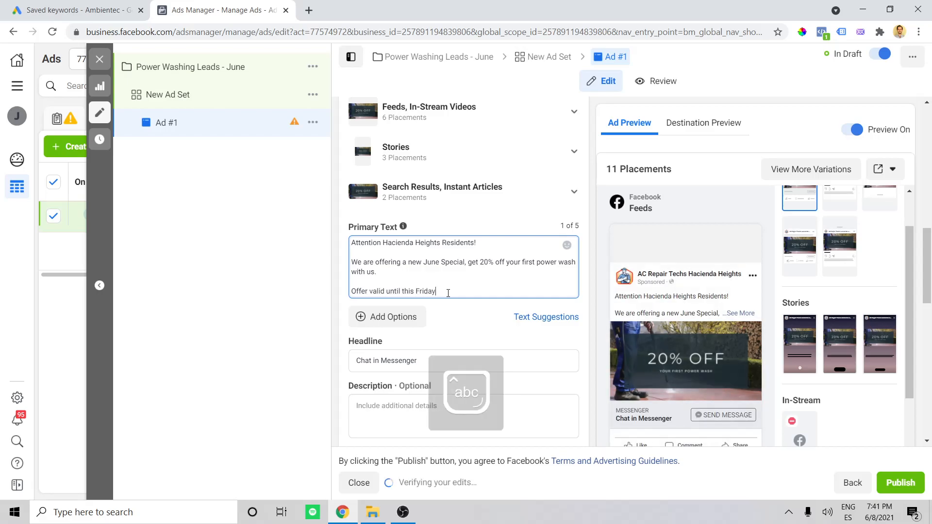
pyautogui.write(', June')
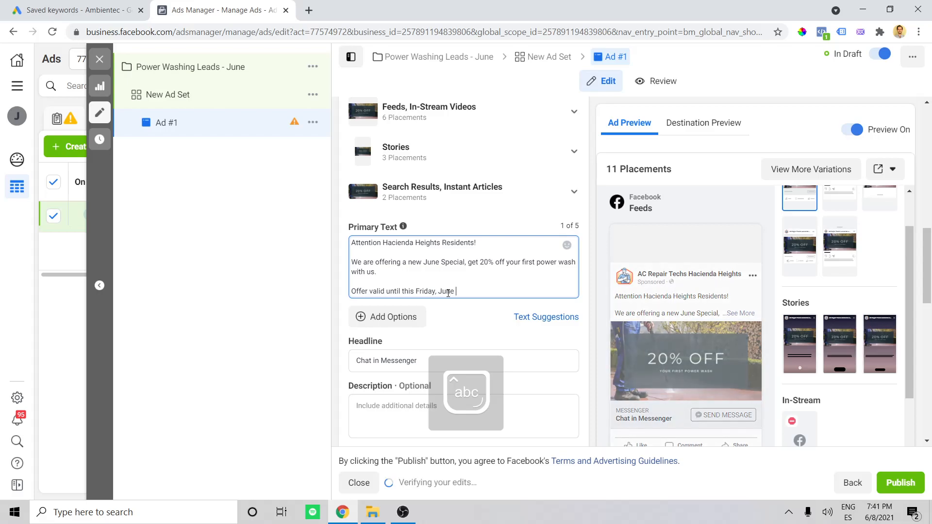
pyautogui.write(' 11th')
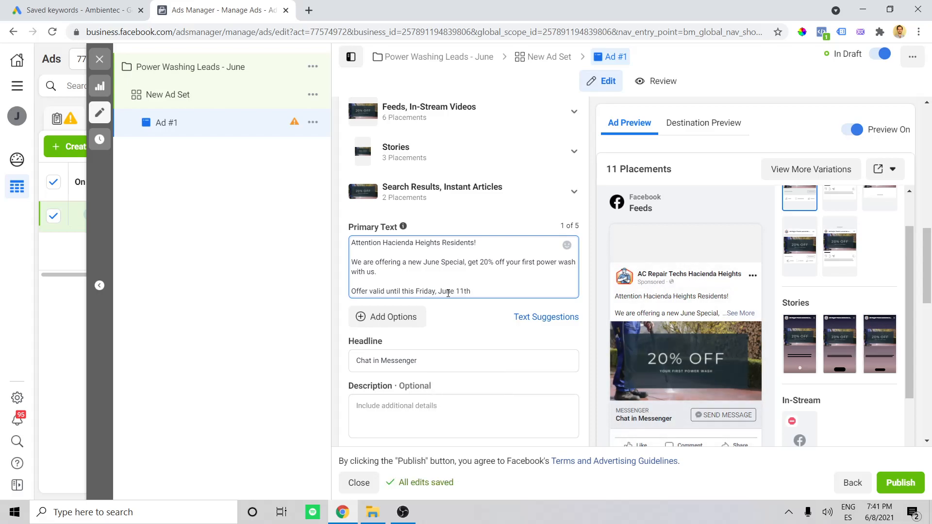
pyautogui.write('.')
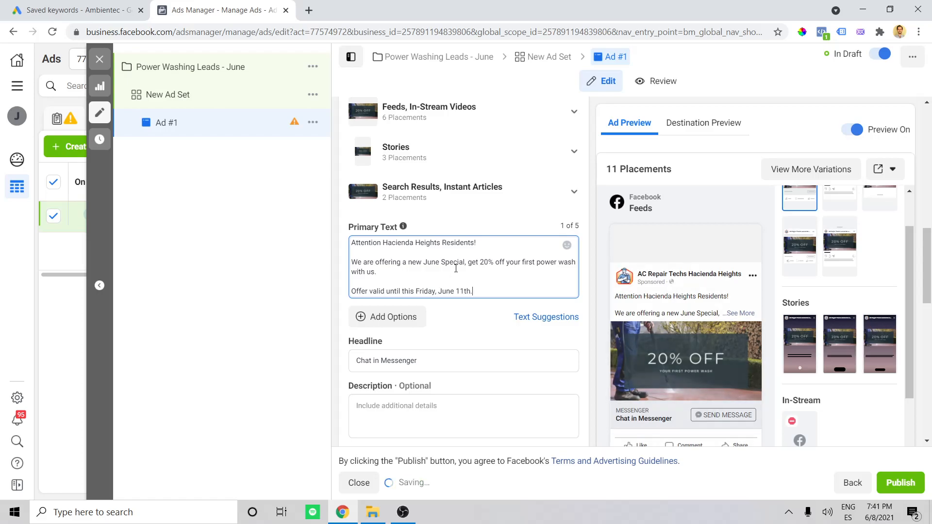
# - Review the primary text's greeting, June Special offer and expiry line one by one
pyautogui.moveTo(478, 243); pyautogui.dragTo(348, 243)
pyautogui.click(352, 242)
pyautogui.click(490, 244)
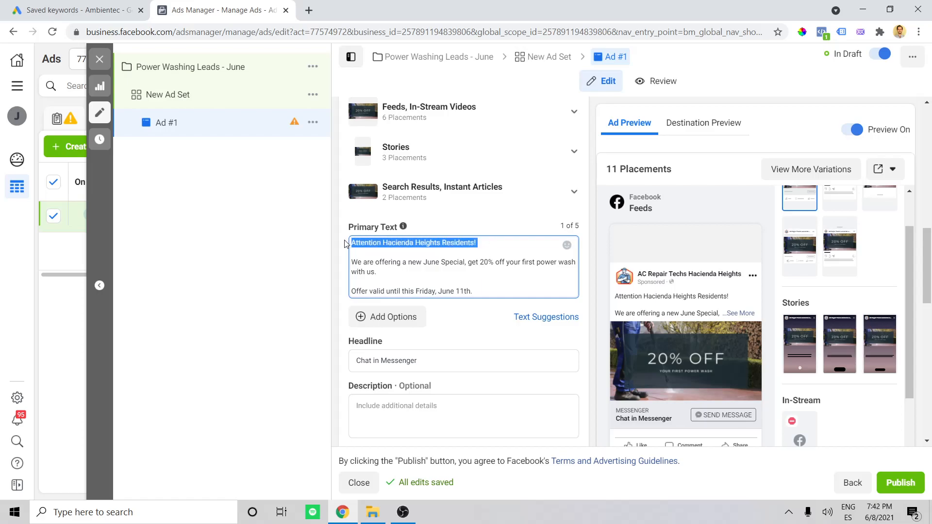
pyautogui.moveTo(422, 275); pyautogui.dragTo(350, 262)
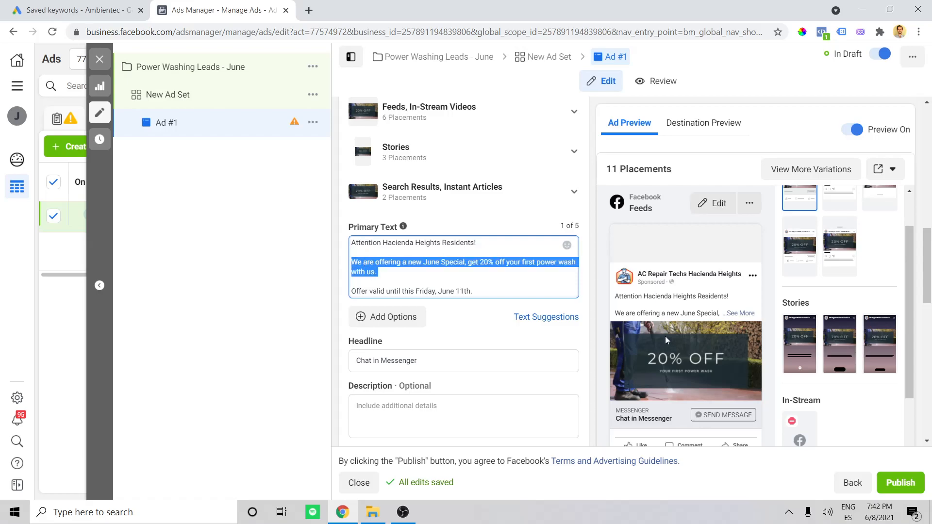
pyautogui.click(493, 267)
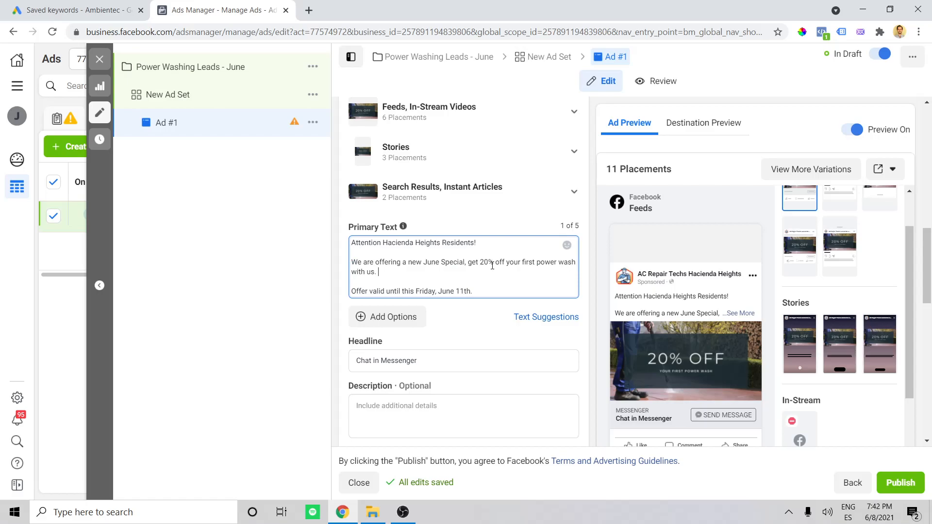
pyautogui.moveTo(473, 291); pyautogui.dragTo(350, 291)
pyautogui.click(357, 282)
pyautogui.moveTo(485, 290); pyautogui.dragTo(339, 297)
pyautogui.click(480, 290)
pyautogui.click(482, 280)
# - Replace the ad's headline with "Chat with us"
pyautogui.scroll(-1, 494, 271)
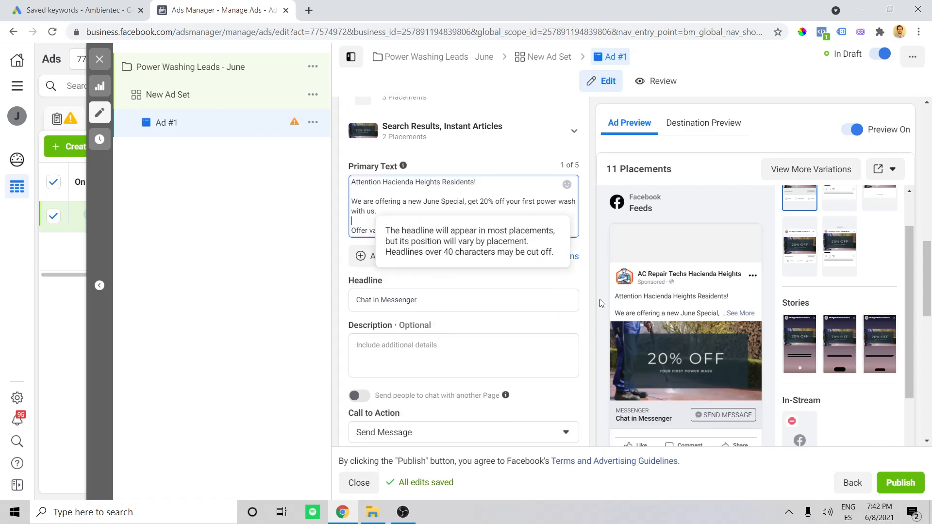
pyautogui.scroll(-2, 602, 301)
pyautogui.scroll(1, 460, 272)
pyautogui.moveTo(447, 237); pyautogui.dragTo(270, 239)
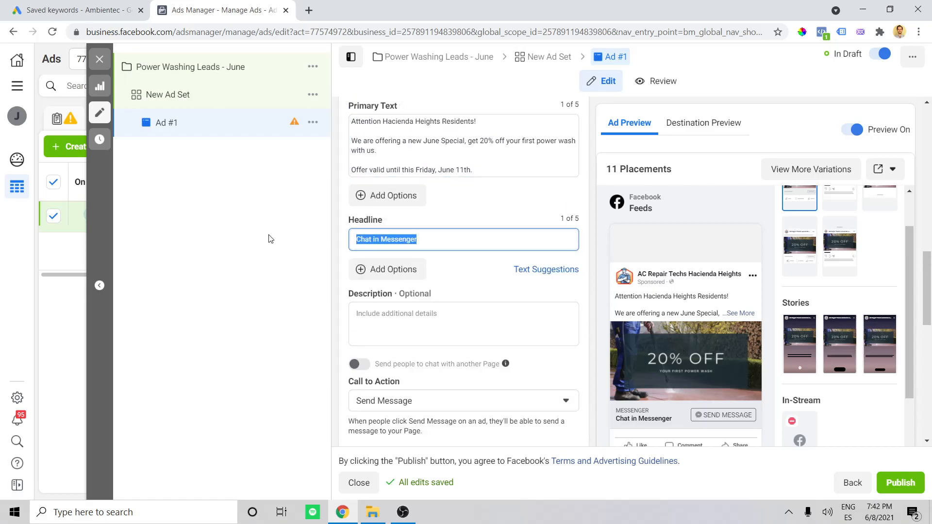
pyautogui.press('capslock')
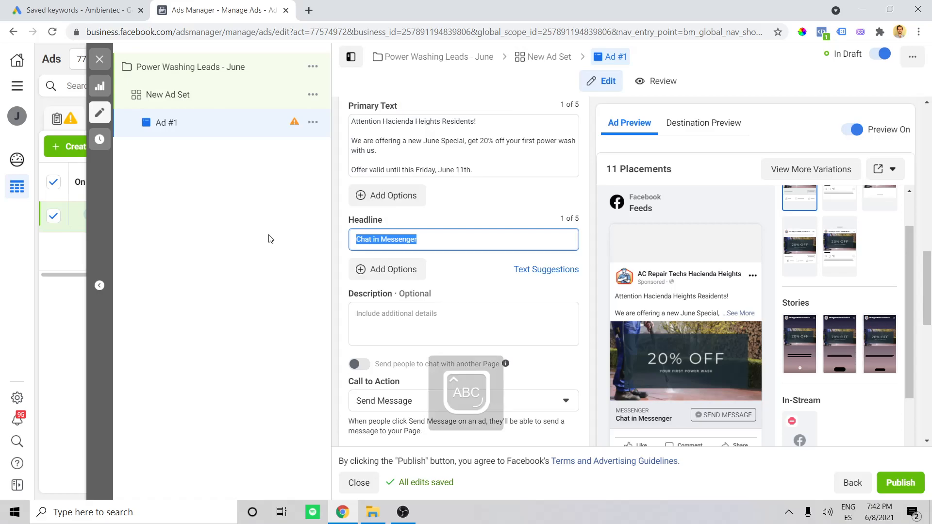
pyautogui.press('capslock')
pyautogui.write('Chat with us')
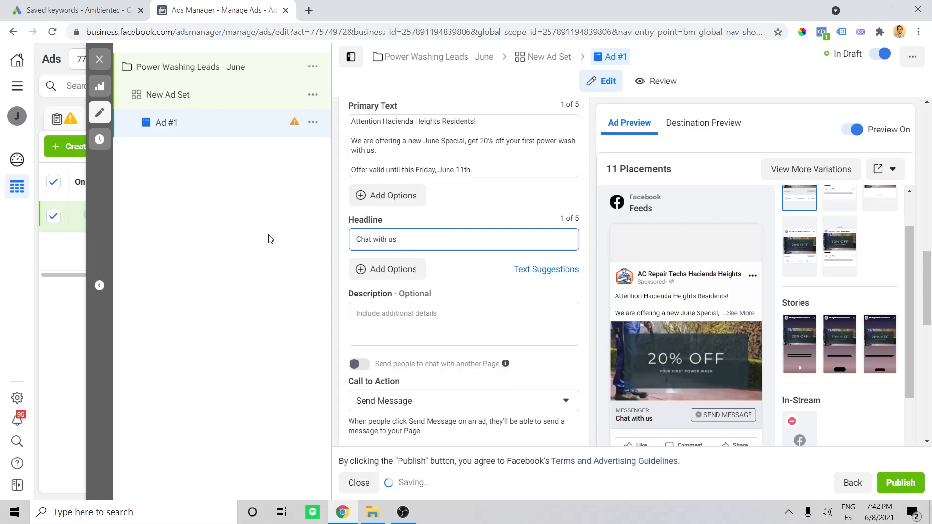
# - Examine the call to action, message template and tracking settings, and expand the full primary text in the Facebook feed preview
pyautogui.scroll(-1, 415, 225)
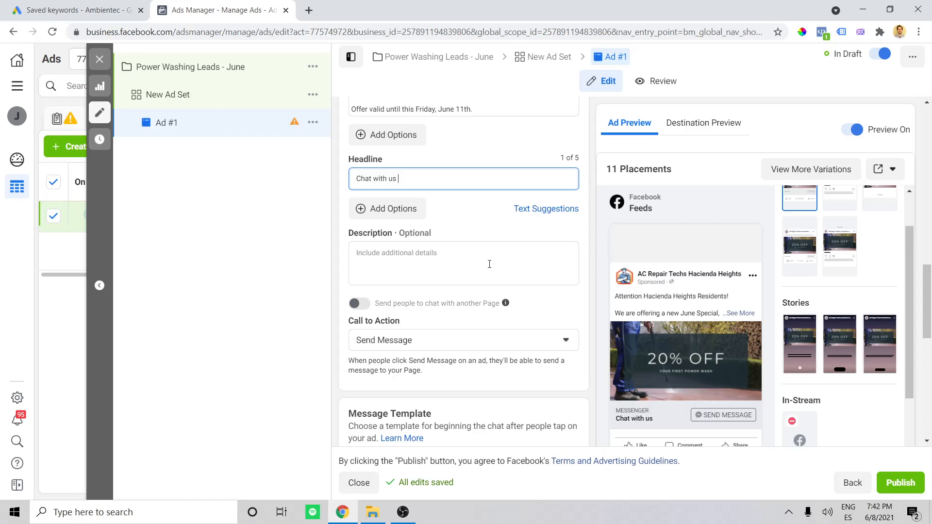
pyautogui.scroll(-1, 596, 338)
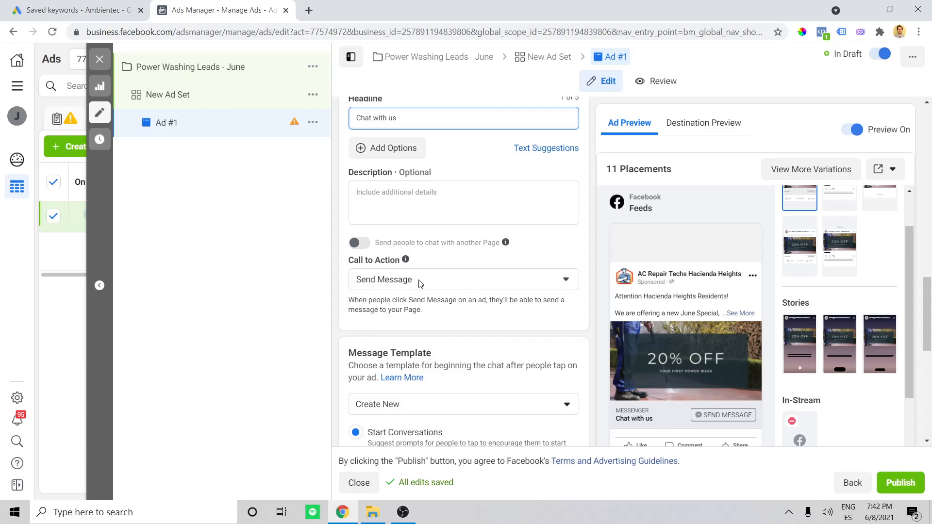
pyautogui.scroll(-10, 412, 334)
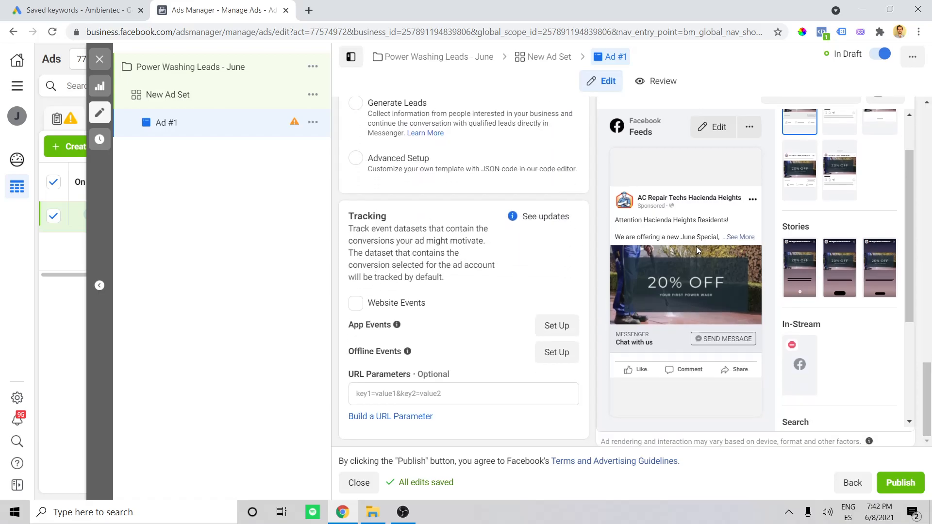
pyautogui.scroll(4, 727, 233)
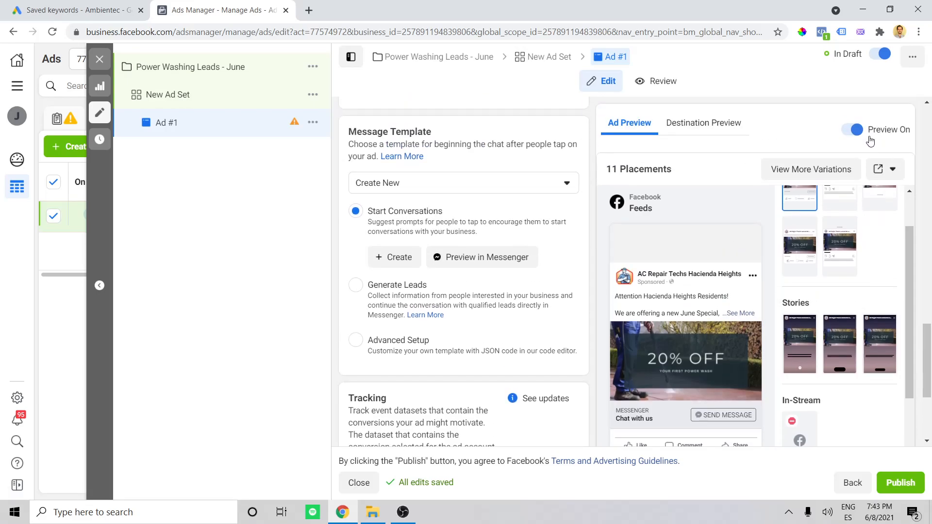
pyautogui.moveTo(746, 334)
pyautogui.click(738, 314)
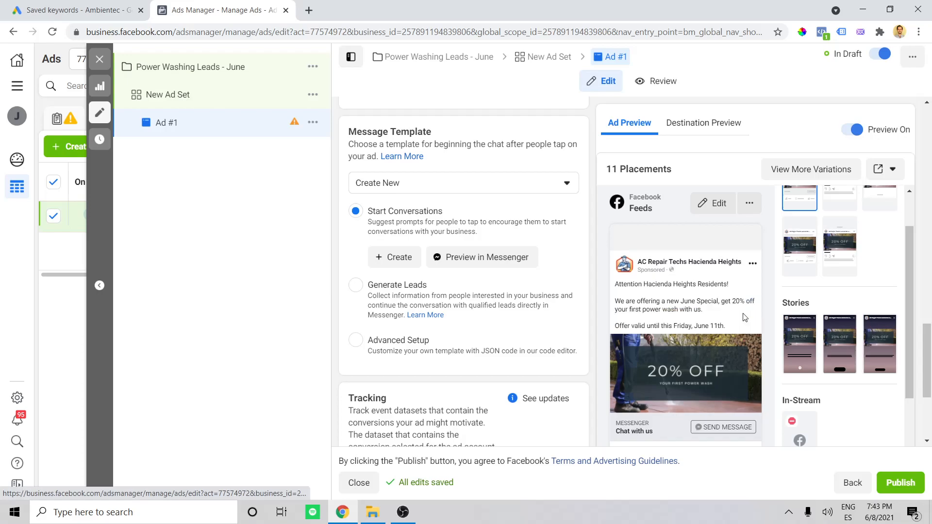
pyautogui.scroll(-1, 716, 286)
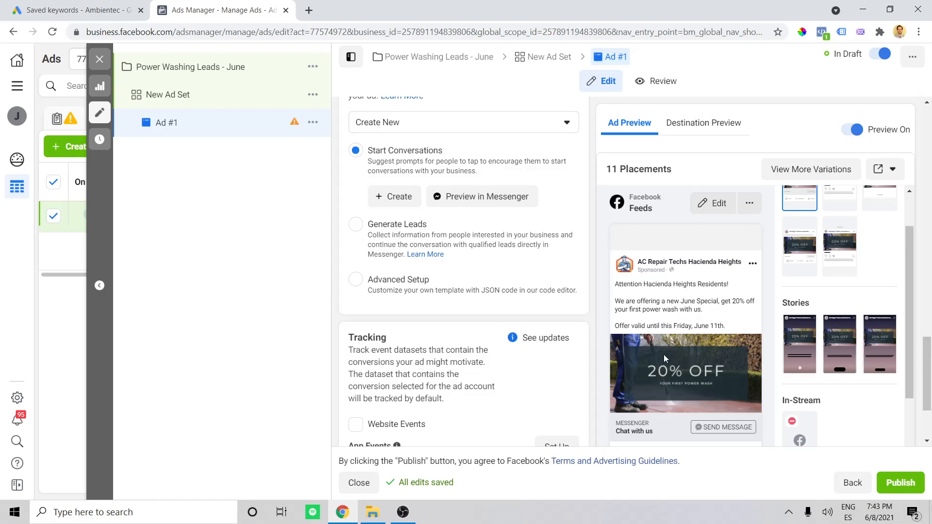
pyautogui.scroll(-2, 668, 320)
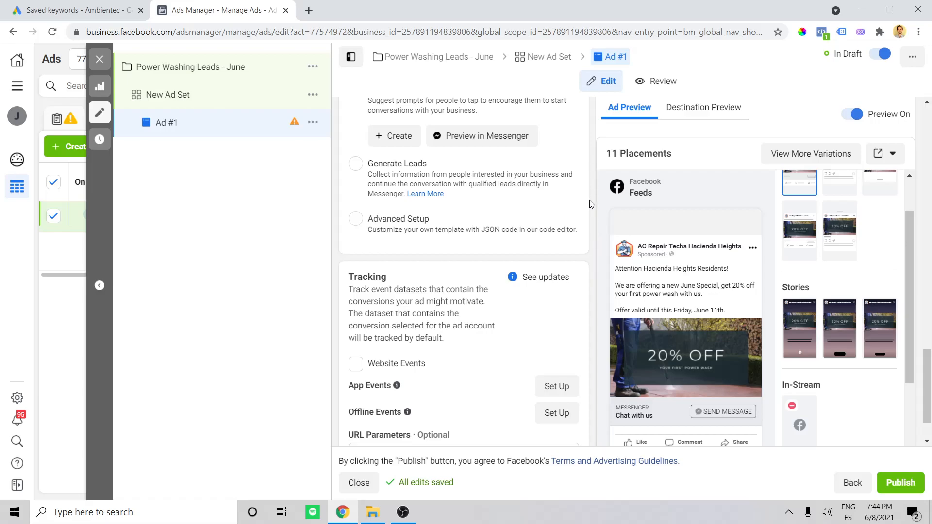
pyautogui.click(787, 512)
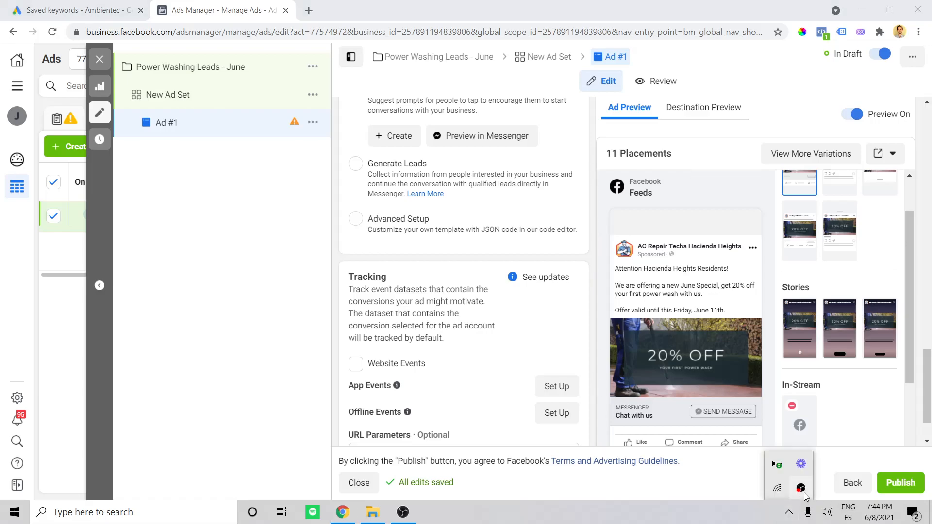